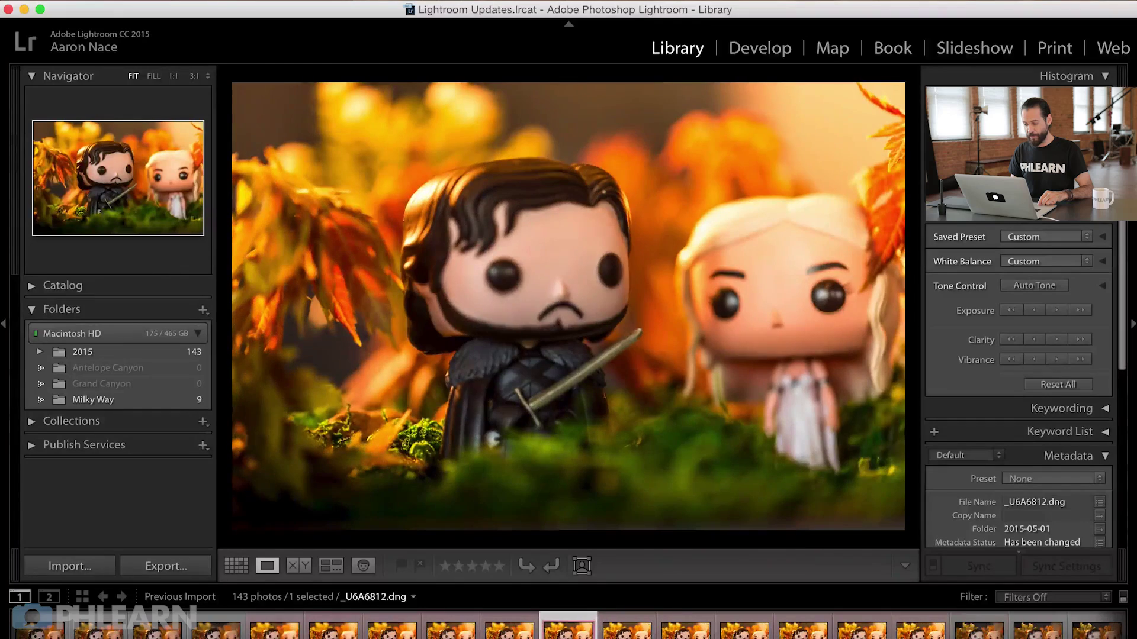
Browse back and forth through the figurine photo series to compare where the focus falls in each shot.
{"action": "key", "text": "Right"}
{"action": "key", "text": "Right"}
{"action": "key", "text": "Right"}
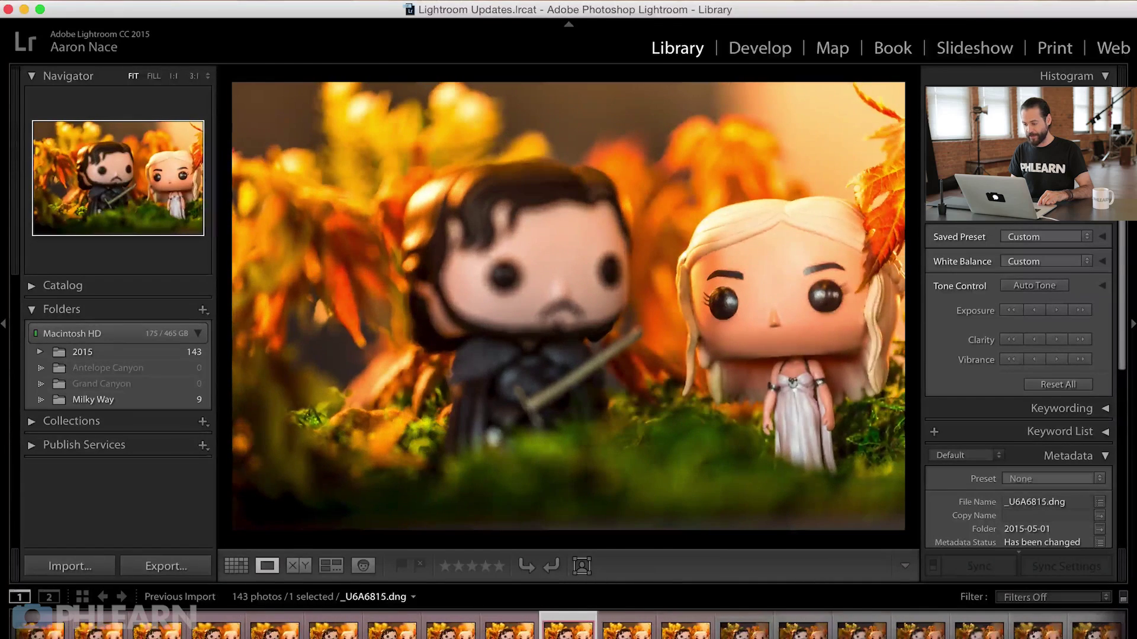
{"action": "key", "text": "Left"}
{"action": "key", "text": "Left"}
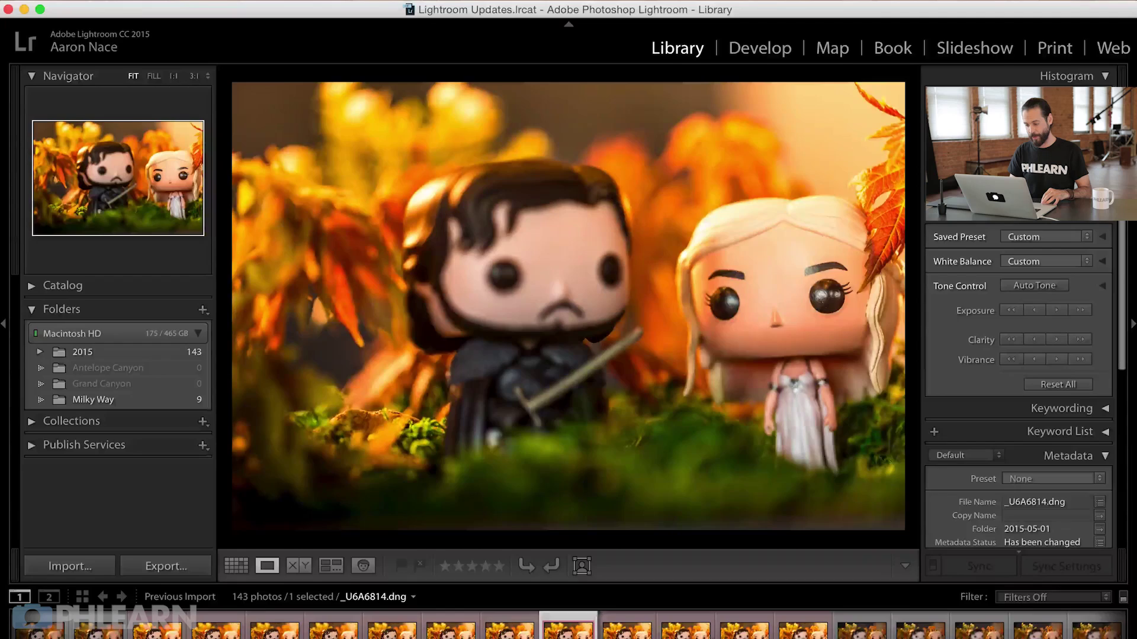
{"action": "key", "text": "Left"}
{"action": "key", "text": "Left"}
{"action": "key", "text": "Left"}
{"action": "key", "text": "Left"}
{"action": "key", "text": "Left"}
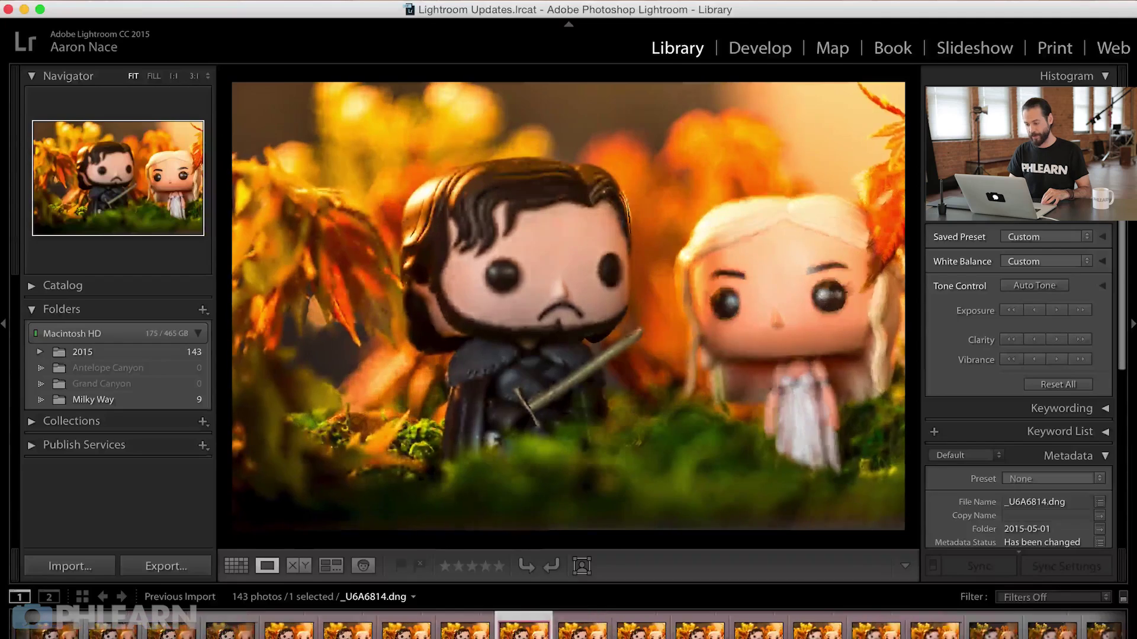
{"action": "key", "text": "Right"}
{"action": "key", "text": "Right"}
{"action": "key", "text": "Right"}
{"action": "key", "text": "Right"}
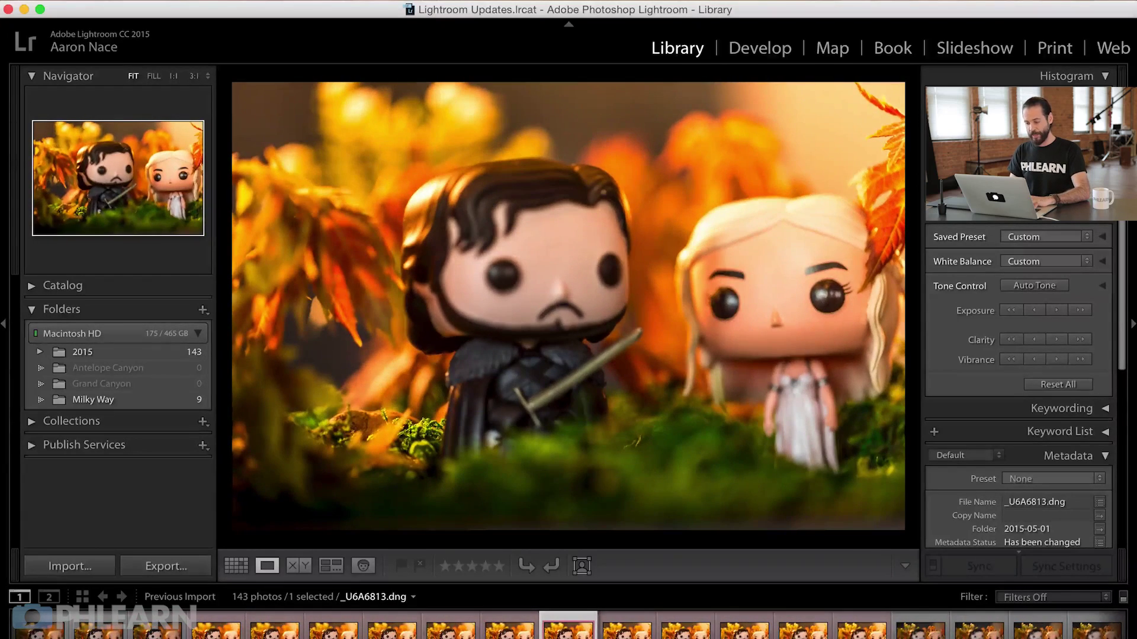
Export the photos _U6A6807.dng through _U6A6818.dng from the grid as JPEGs, keeping the present export settings.
{"action": "key", "text": "g"}
{"action": "left_click", "coordinate": [604, 210]}
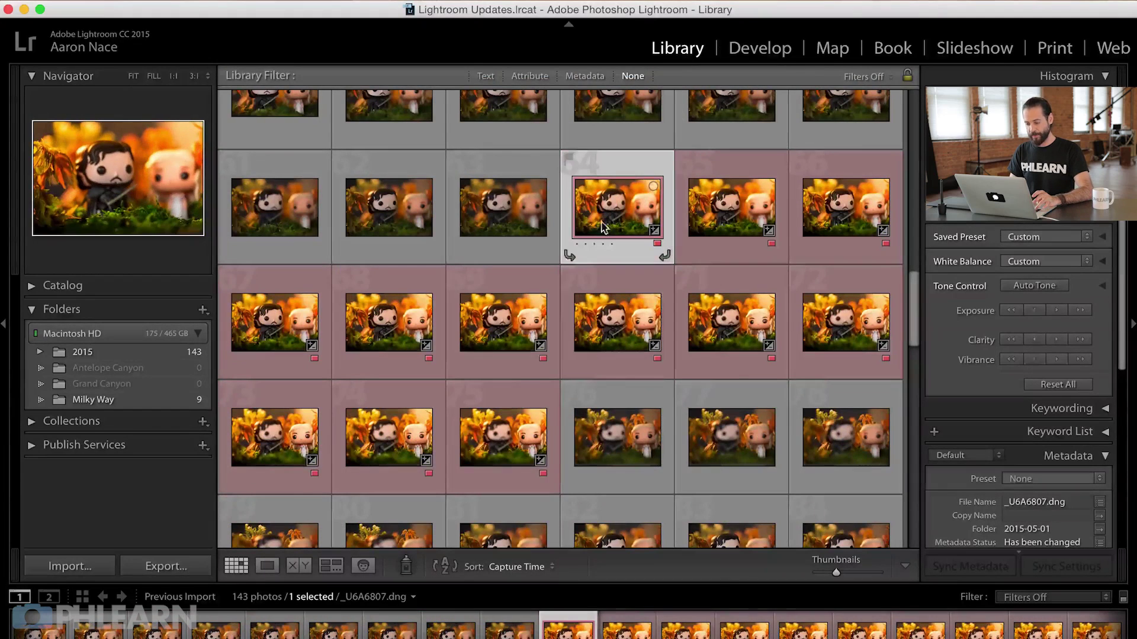
{"action": "left_click", "coordinate": [516, 422], "text": "shift"}
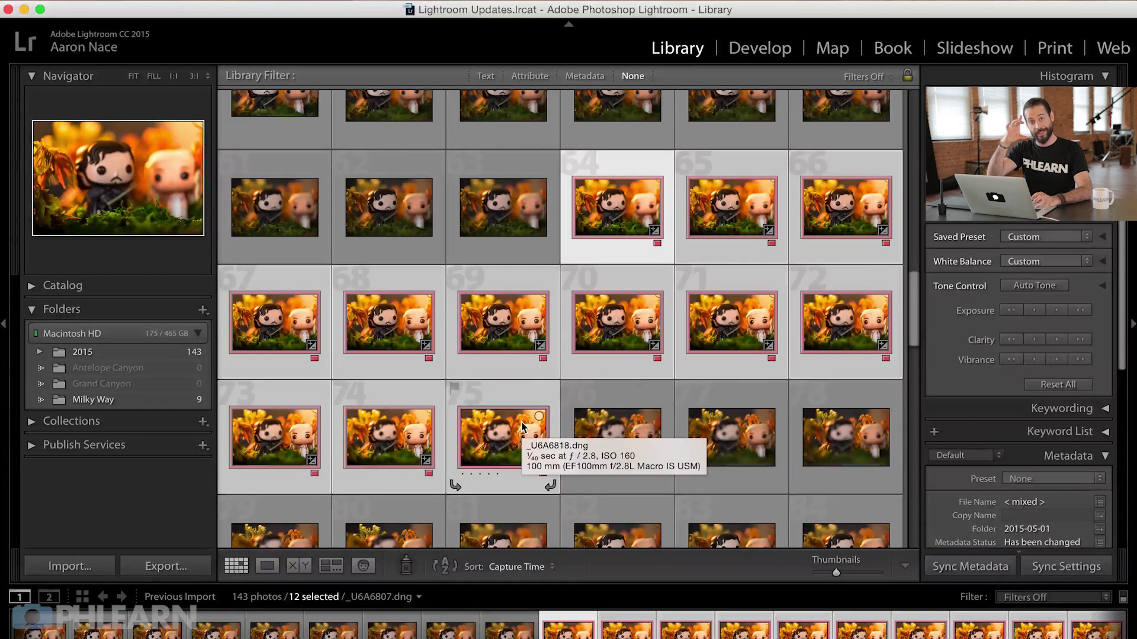
{"action": "right_click", "coordinate": [501, 349]}
{"action": "mouse_move", "coordinate": [616, 589]}
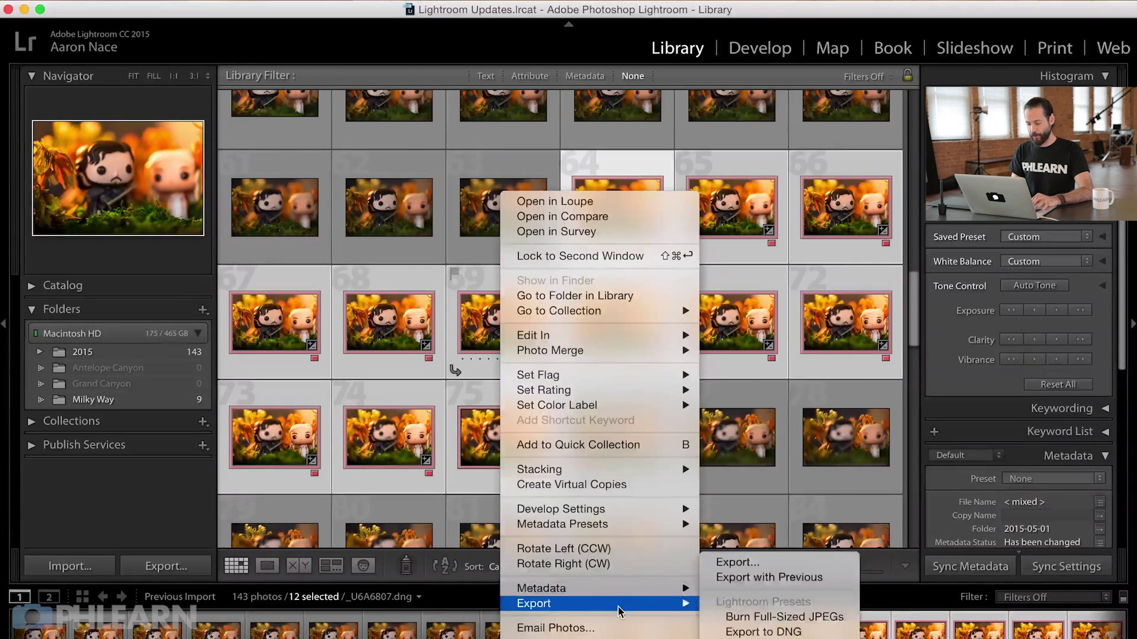
{"action": "left_click", "coordinate": [764, 561]}
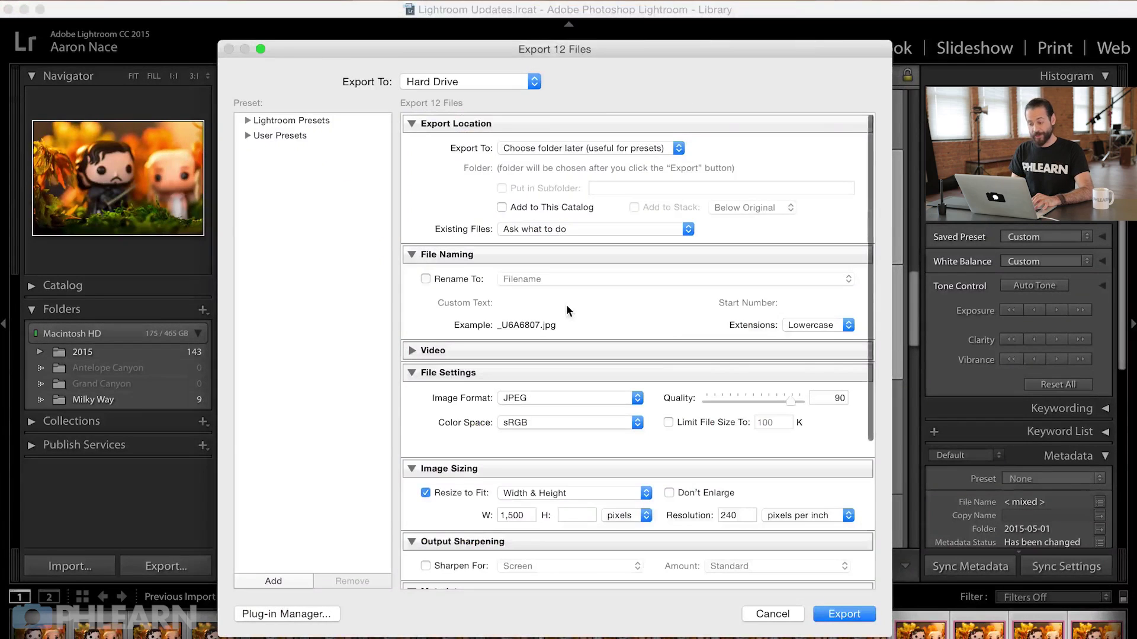
{"action": "scroll", "coordinate": [580, 301], "scroll_direction": "down", "scroll_amount": 2}
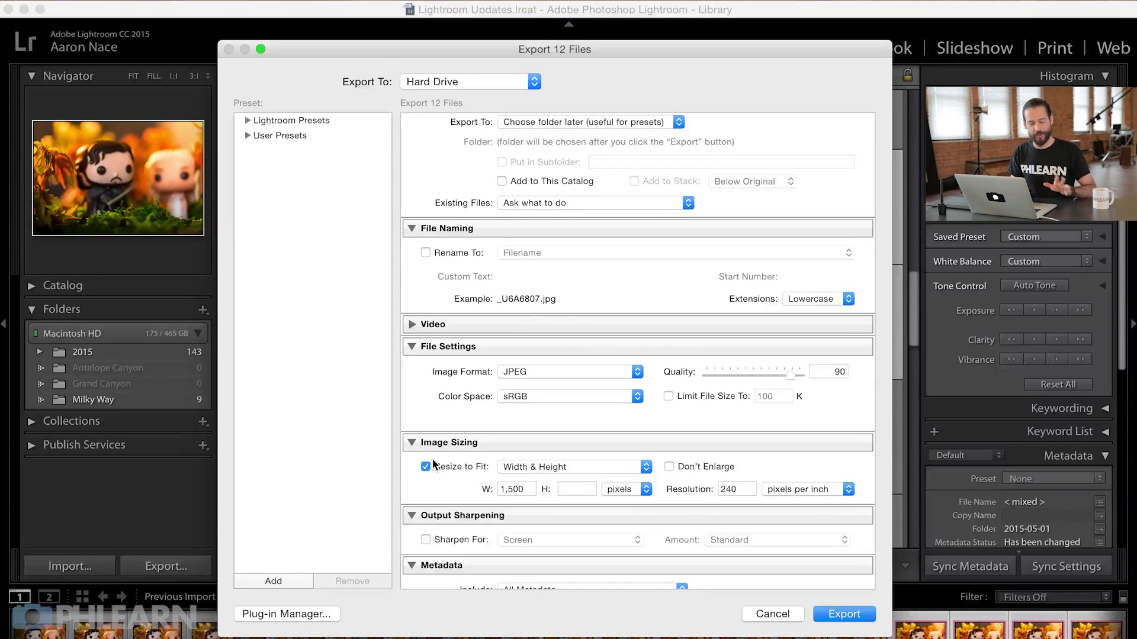
{"action": "scroll", "coordinate": [441, 464], "scroll_direction": "up", "scroll_amount": 2}
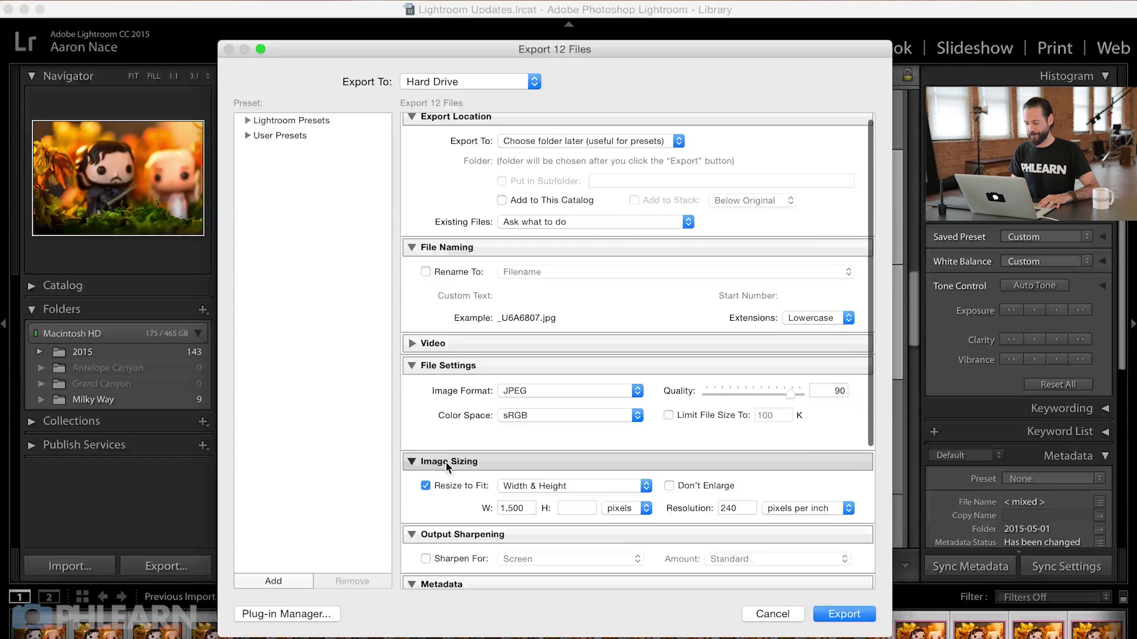
{"action": "left_click", "coordinate": [839, 616]}
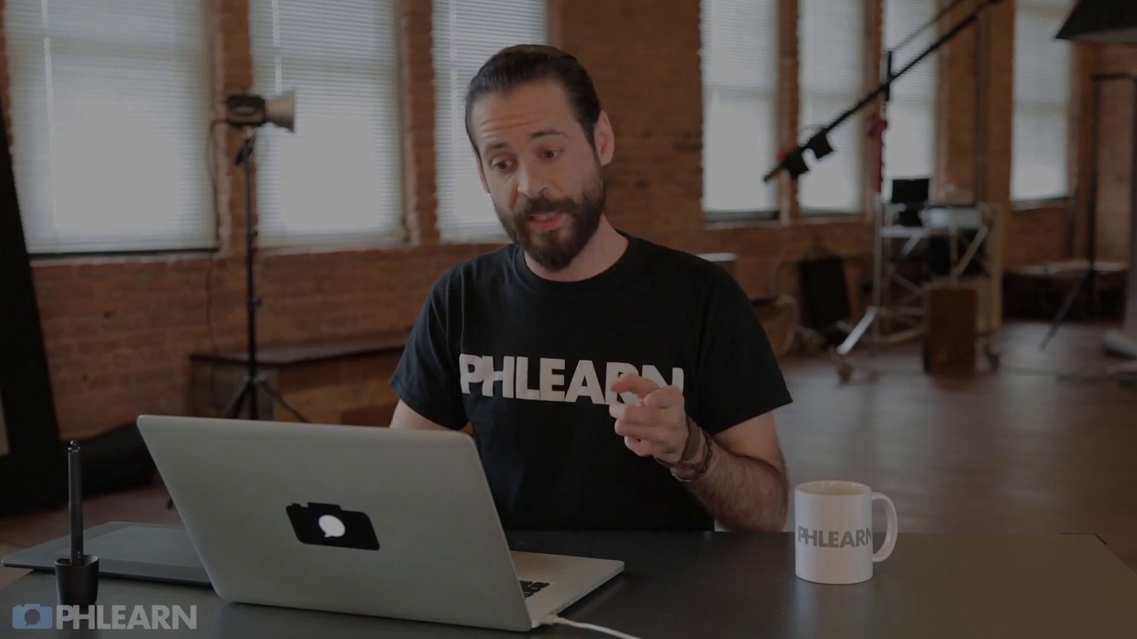
Switch to Photoshop and start Load Files into Stack with individual files as the source.
{"action": "left_click", "coordinate": [123, 9]}
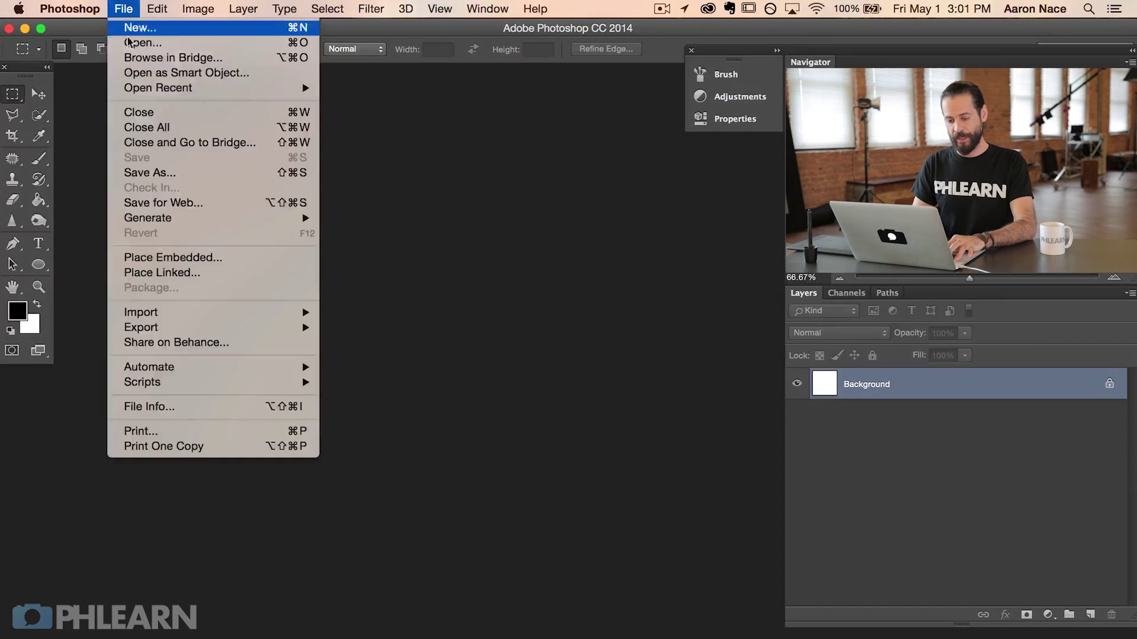
{"action": "mouse_move", "coordinate": [277, 391]}
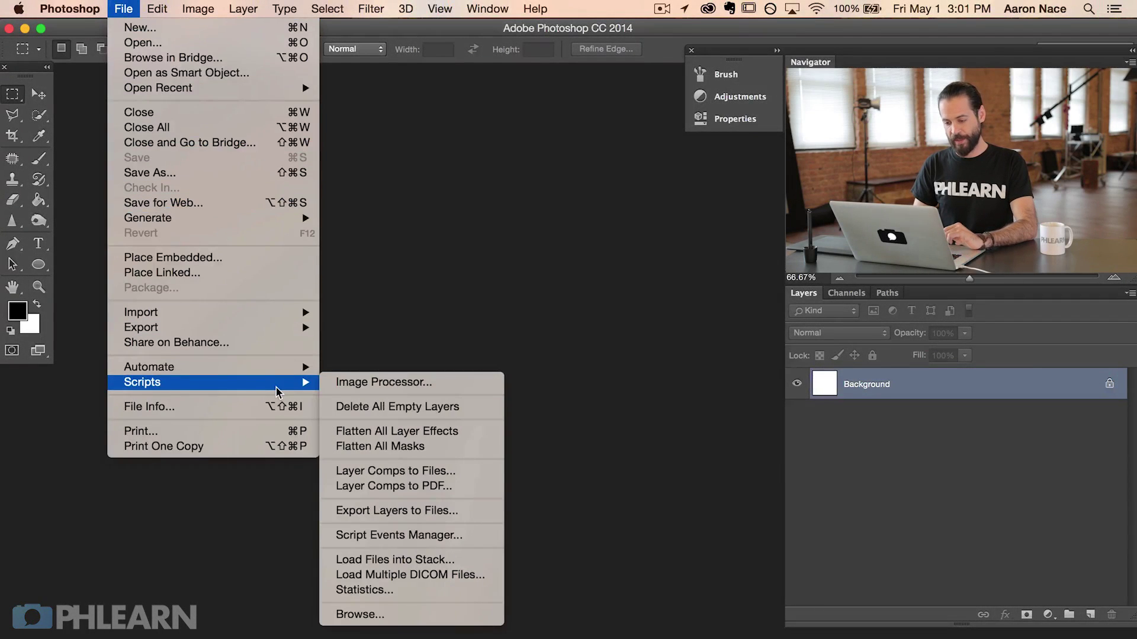
{"action": "left_click", "coordinate": [392, 560]}
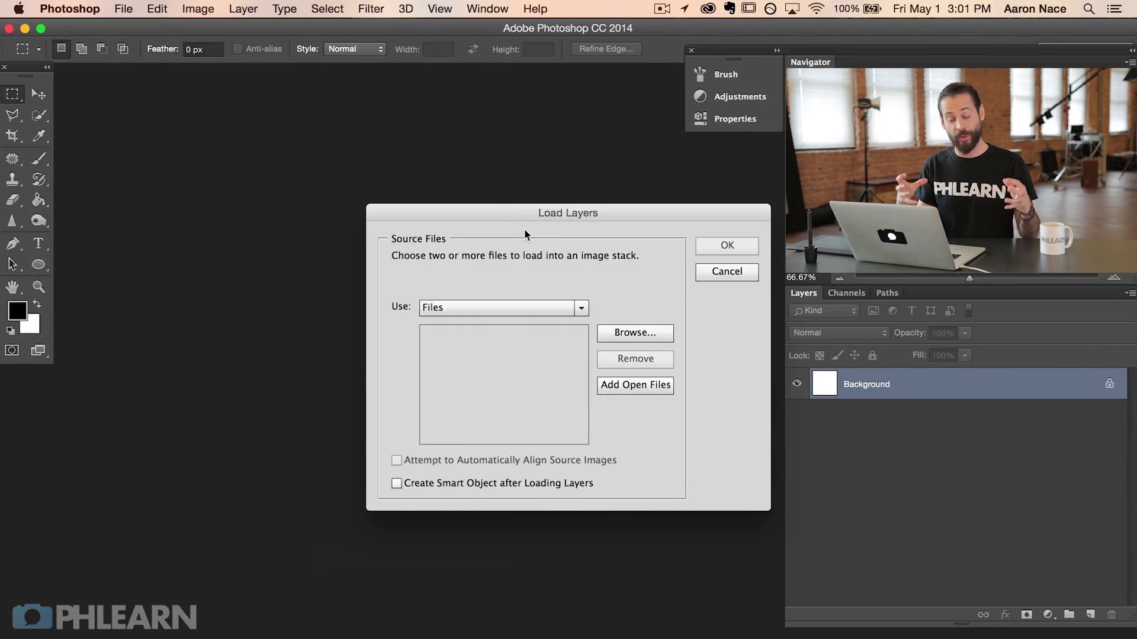
{"action": "left_click", "coordinate": [506, 309]}
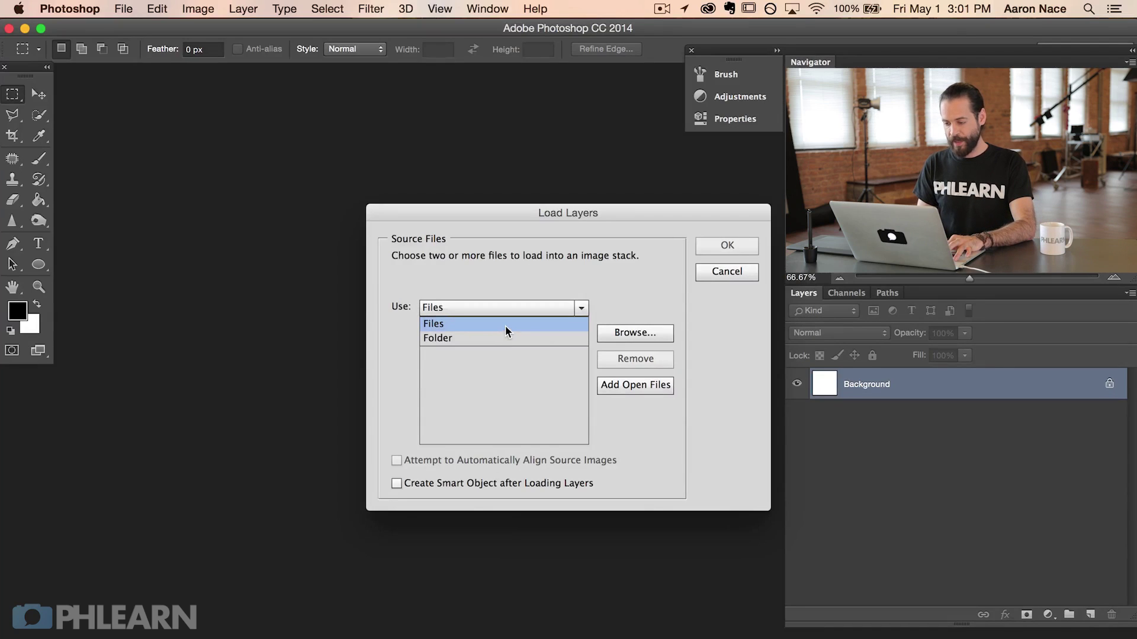
Add _U6A6807.jpg through _U6A6818.jpg from the Images 2 folder in Focus Stacking on the Desktop as source files.
{"action": "left_click", "coordinate": [624, 333]}
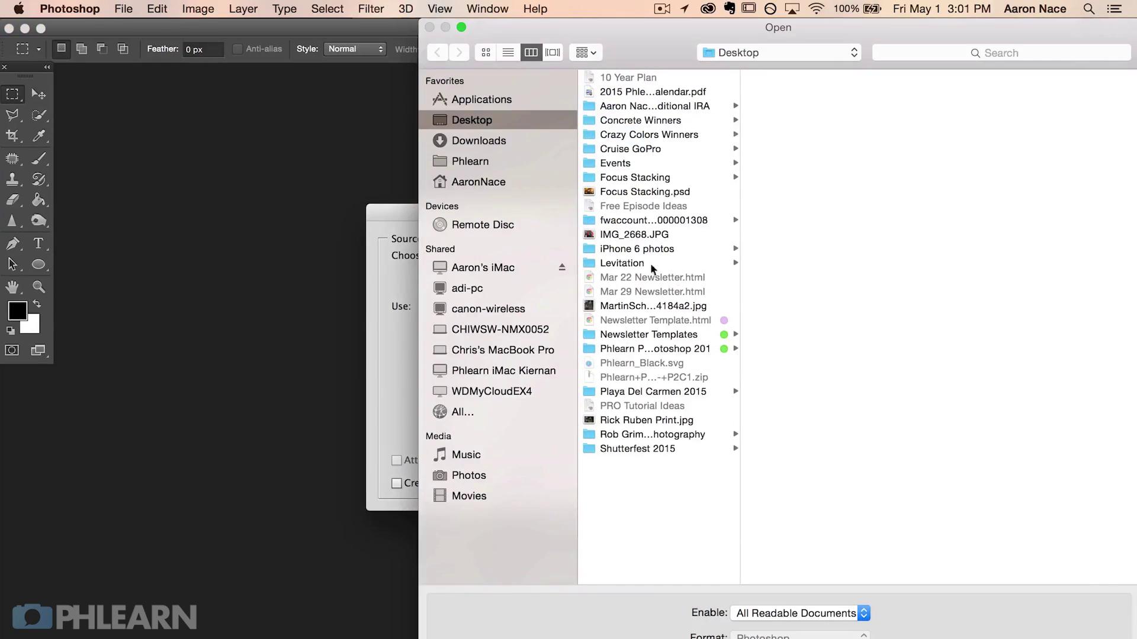
{"action": "left_click", "coordinate": [651, 178]}
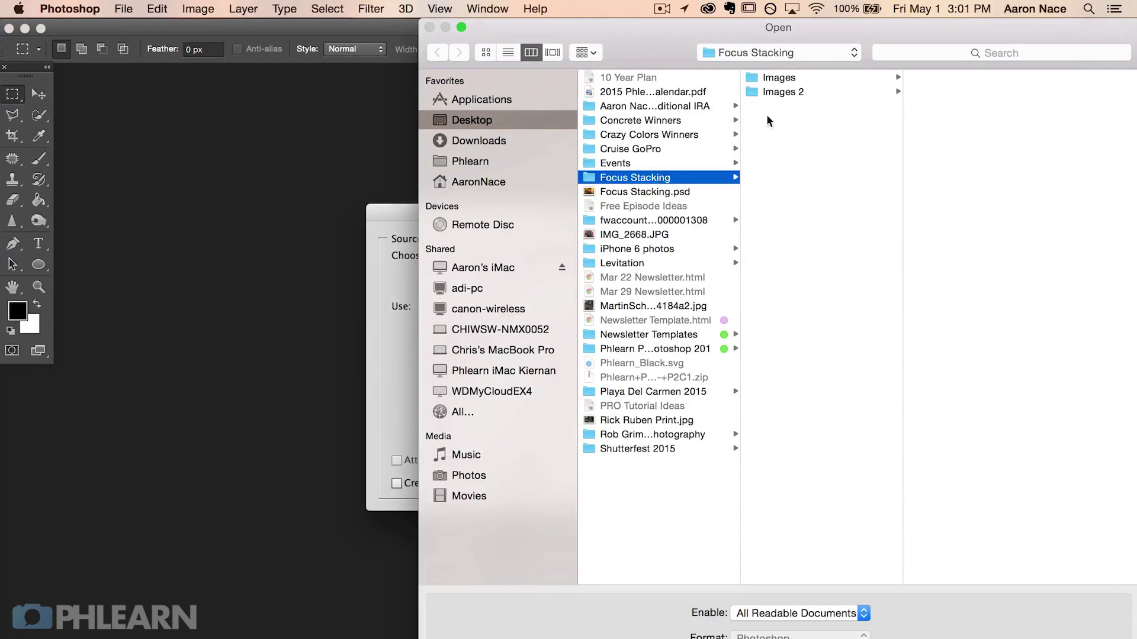
{"action": "left_click", "coordinate": [792, 91]}
{"action": "left_click", "coordinate": [929, 77]}
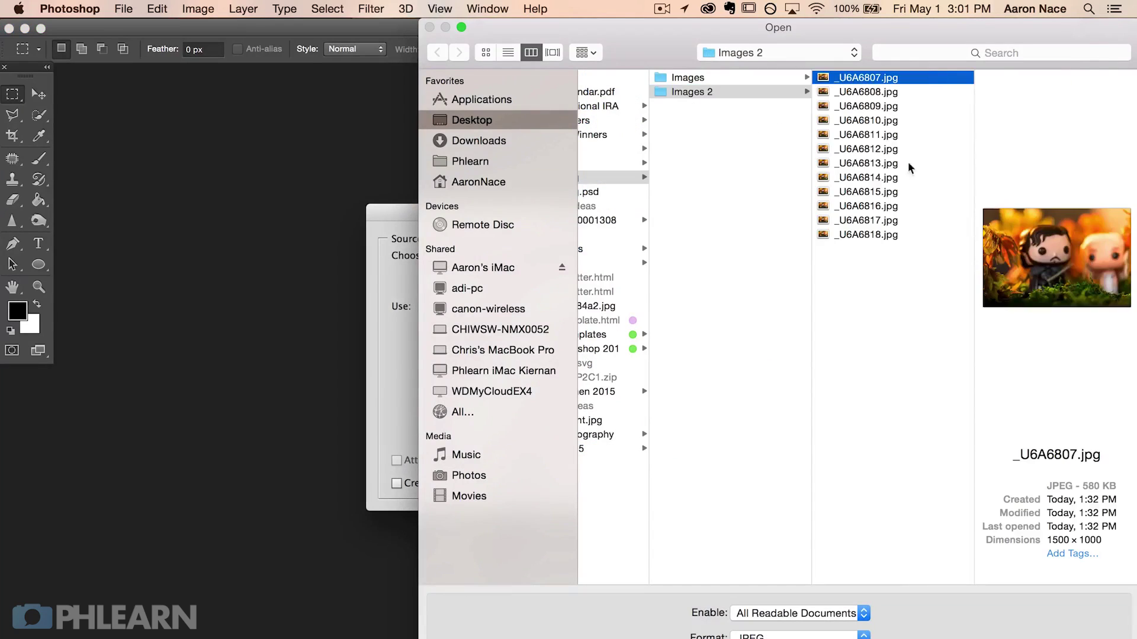
{"action": "left_click", "coordinate": [878, 236], "text": "shift"}
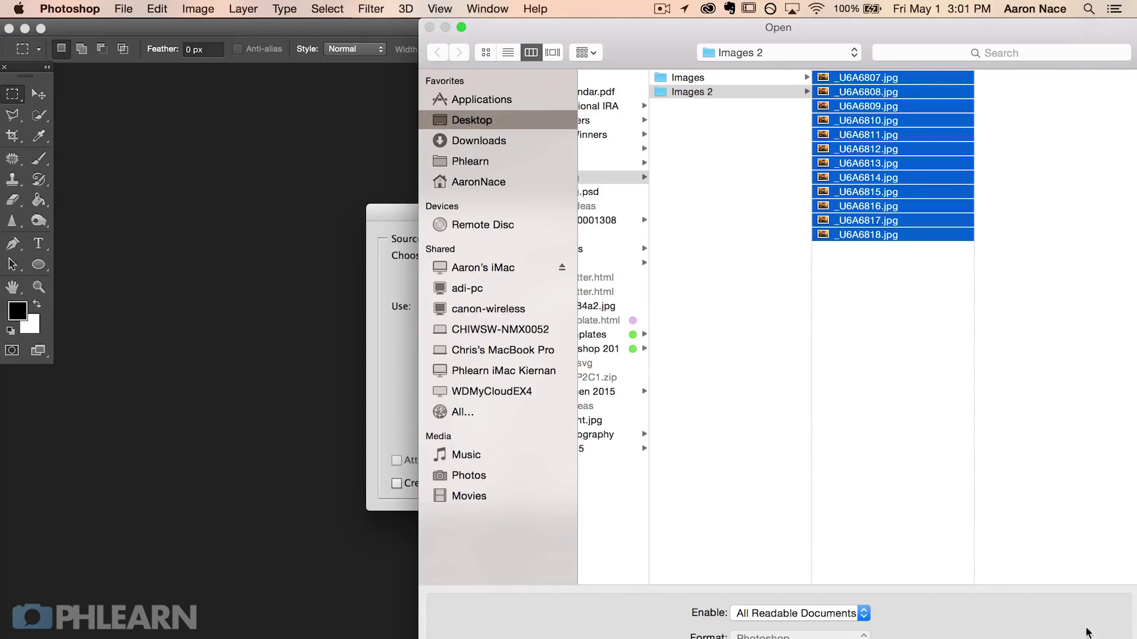
{"action": "key", "text": "Return"}
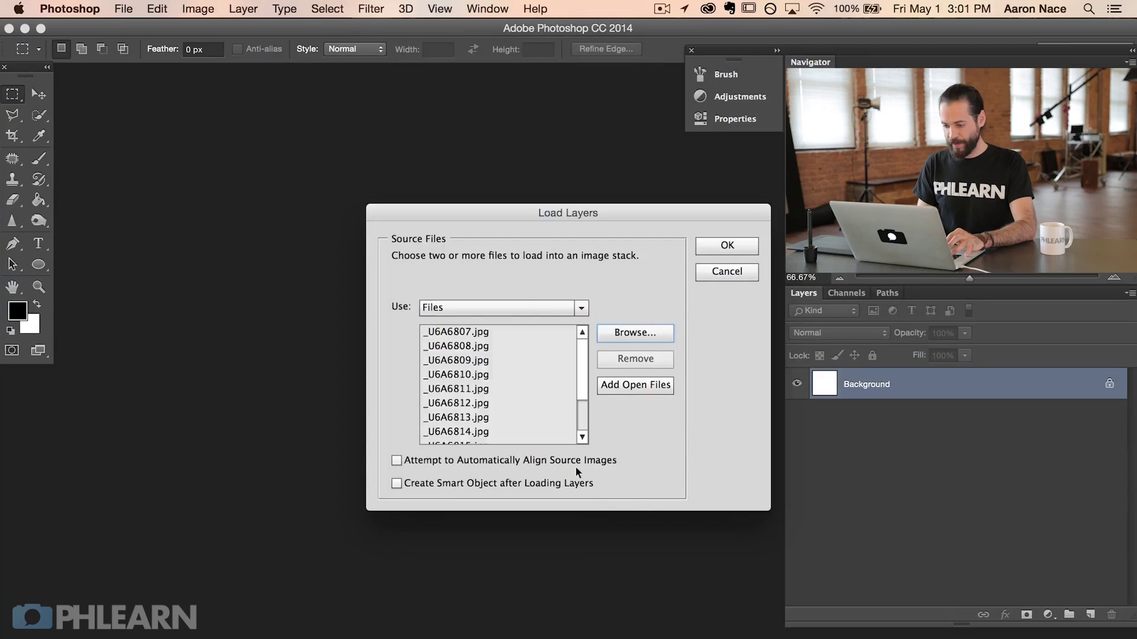
Enable automatic alignment of the source images and load the listed files as layers.
{"action": "scroll", "coordinate": [492, 335], "scroll_direction": "down", "scroll_amount": 3}
{"action": "scroll", "coordinate": [492, 335], "scroll_direction": "up", "scroll_amount": 3}
{"action": "left_click", "coordinate": [397, 461]}
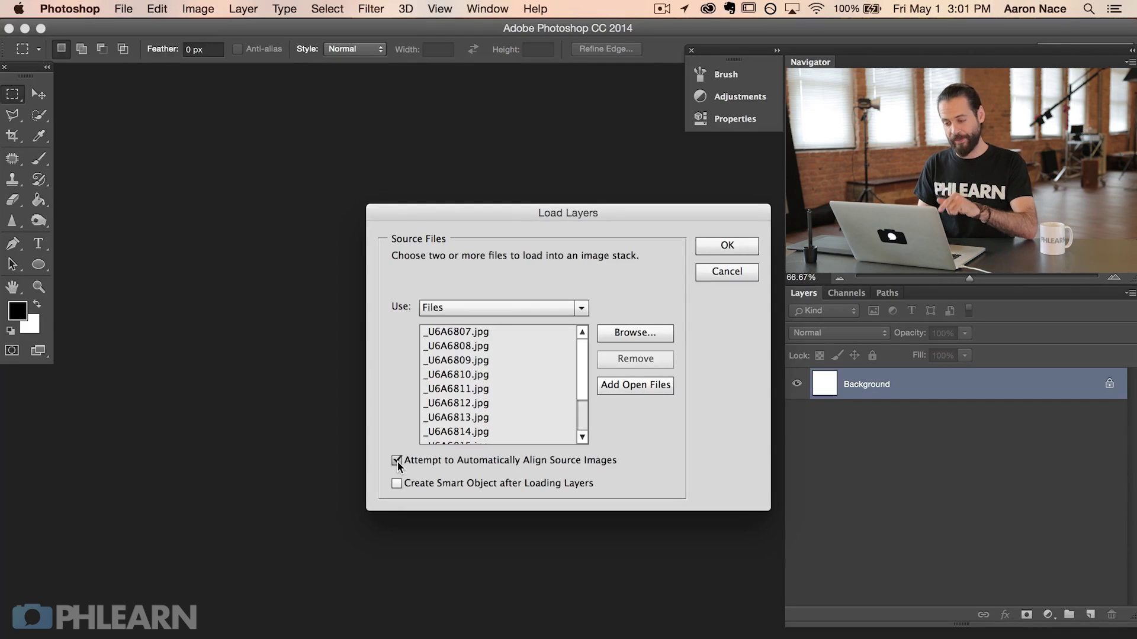
{"action": "left_click", "coordinate": [728, 249]}
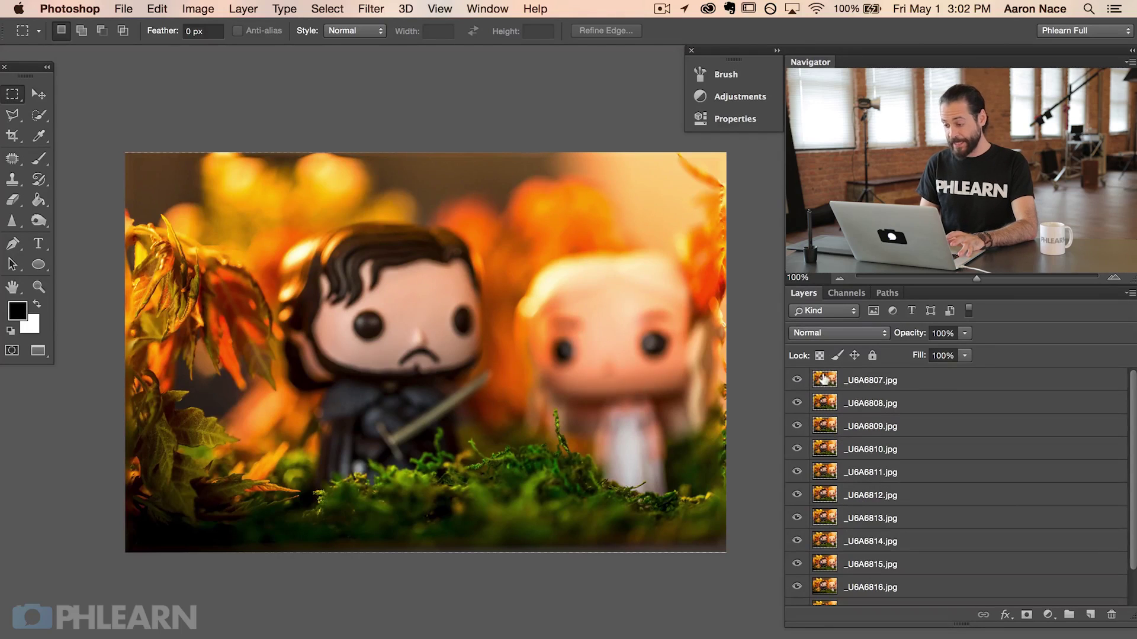
Hide the upper layers one by one from _U6A6807.jpg down to compare their focus, and show them all again.
{"action": "left_click", "coordinate": [796, 380]}
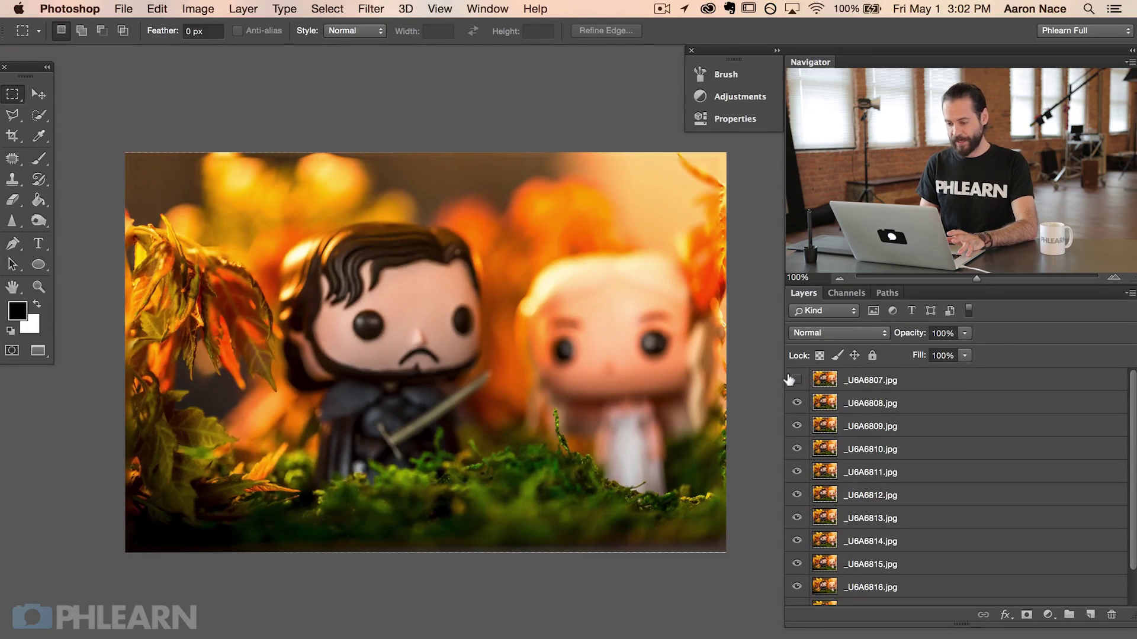
{"action": "left_click", "coordinate": [793, 403]}
{"action": "left_click", "coordinate": [797, 425]}
{"action": "left_click", "coordinate": [797, 449]}
{"action": "left_click", "coordinate": [797, 472]}
{"action": "left_click", "coordinate": [797, 492]}
{"action": "left_click", "coordinate": [797, 493]}
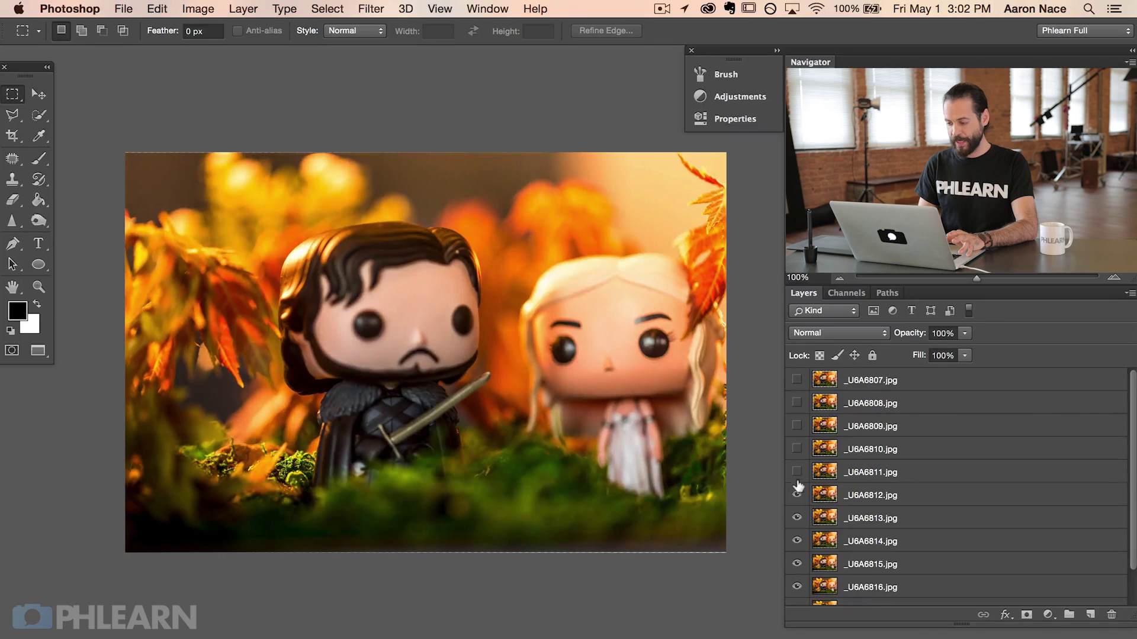
{"action": "left_click", "coordinate": [797, 472]}
{"action": "left_click", "coordinate": [796, 449]}
{"action": "left_click", "coordinate": [796, 425]}
{"action": "left_click", "coordinate": [797, 403]}
{"action": "left_click", "coordinate": [794, 380]}
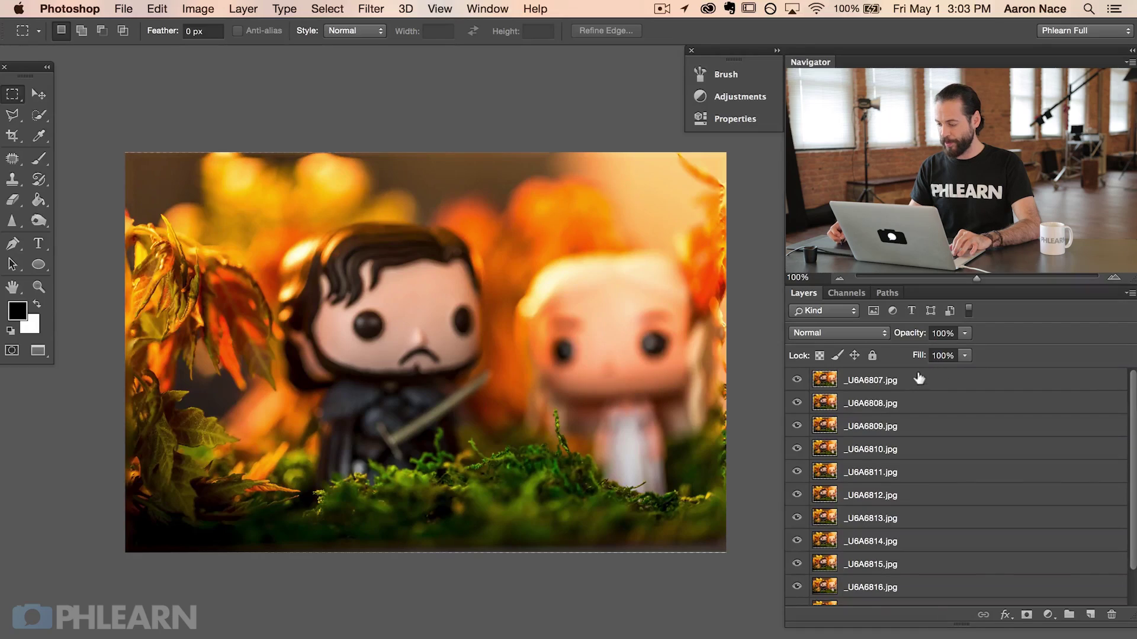
Auto-blend all layers from _U6A6807.jpg to _U6A6818.jpg using Stack Images with Seamless Tones and Colors.
{"action": "left_click", "coordinate": [912, 384]}
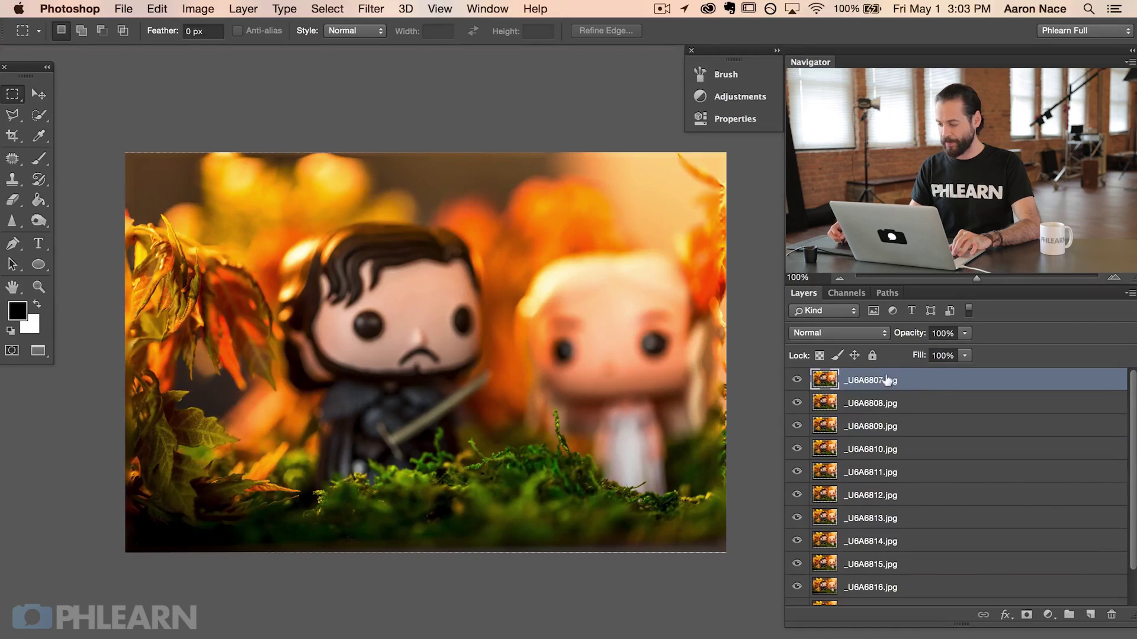
{"action": "left_click_drag", "start_coordinate": [1133, 392], "coordinate": [1133, 460]}
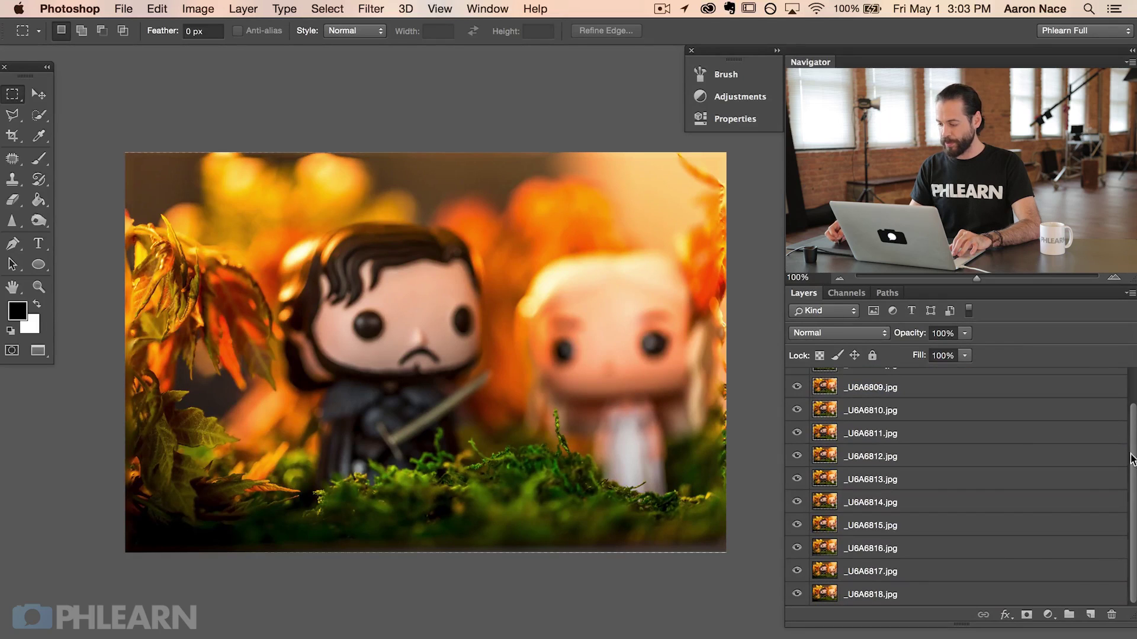
{"action": "left_click", "coordinate": [898, 590], "text": "shift"}
{"action": "left_click_drag", "start_coordinate": [1133, 496], "coordinate": [1135, 445]}
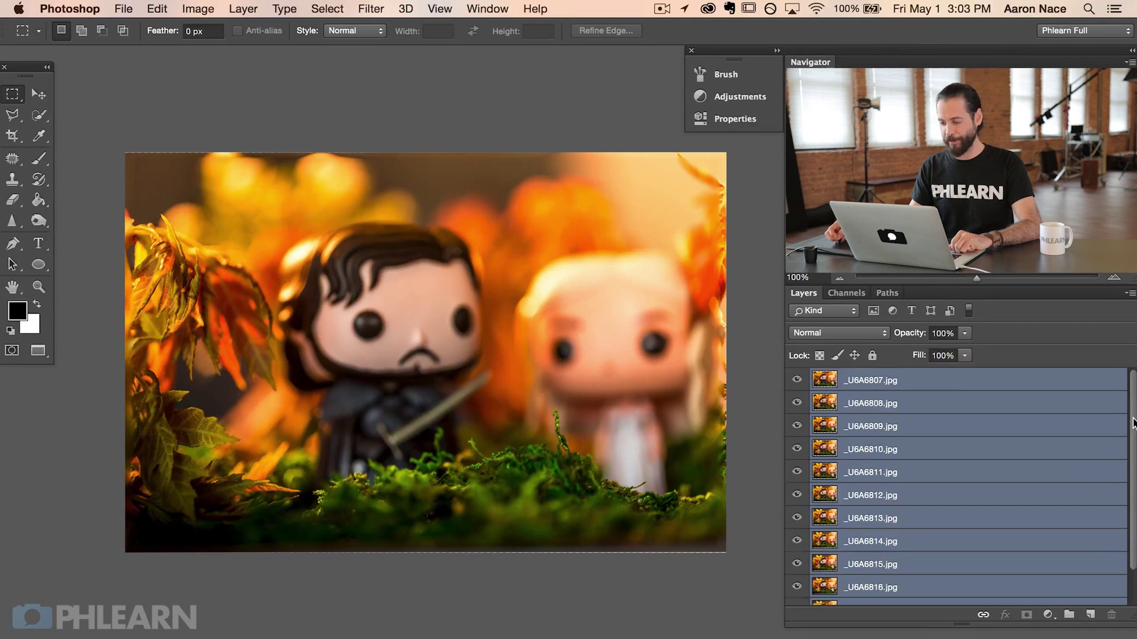
{"action": "left_click", "coordinate": [158, 9]}
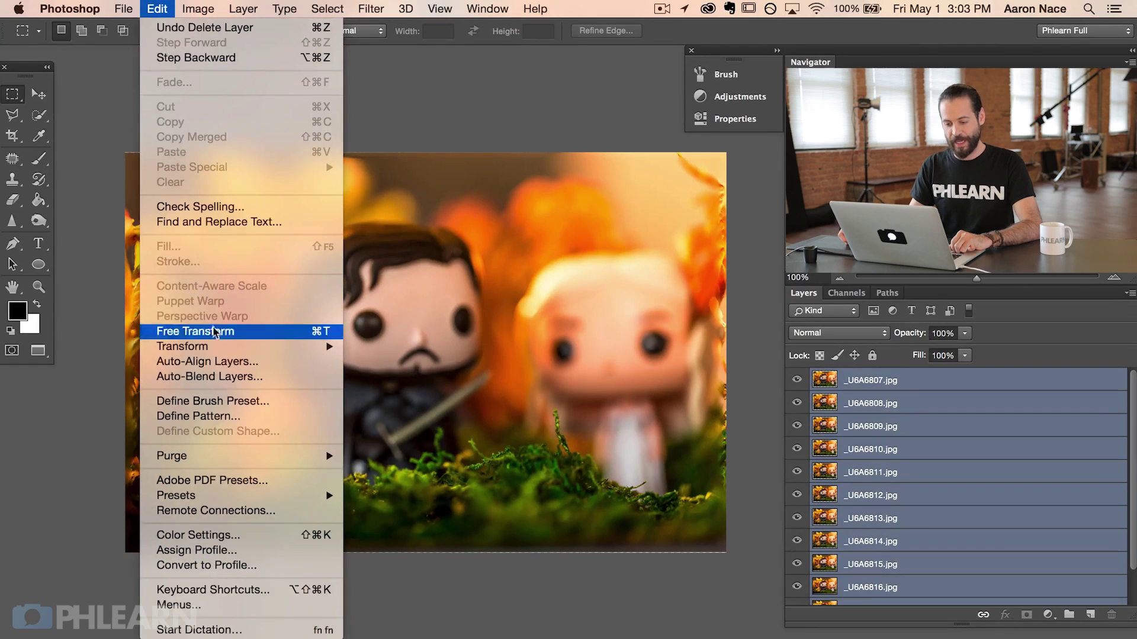
{"action": "left_click", "coordinate": [281, 375]}
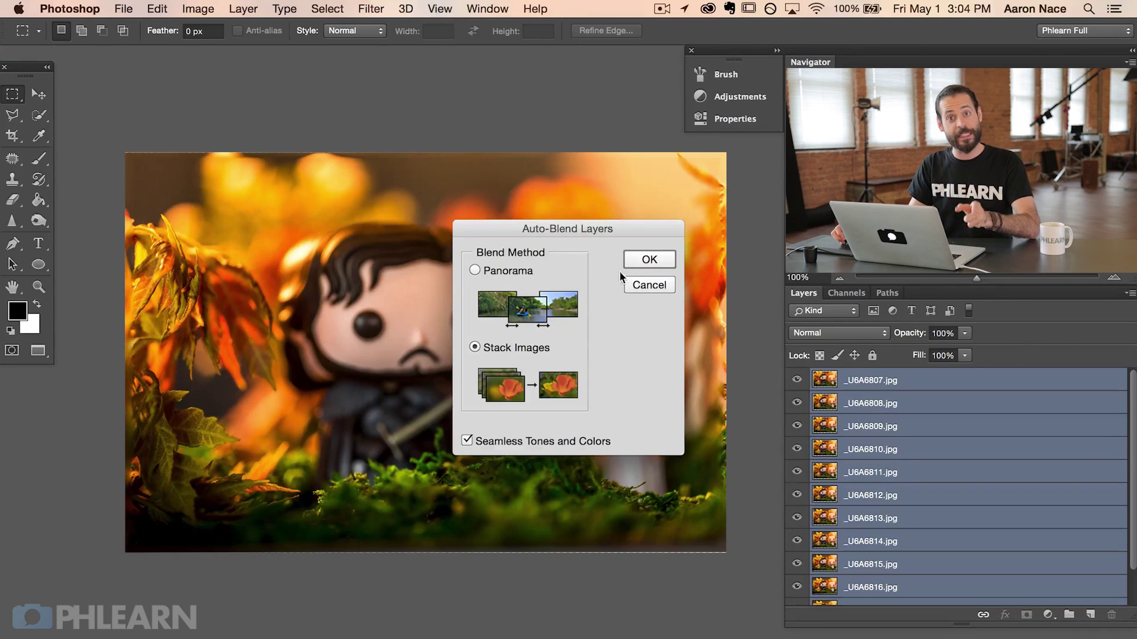
{"action": "left_click", "coordinate": [649, 259]}
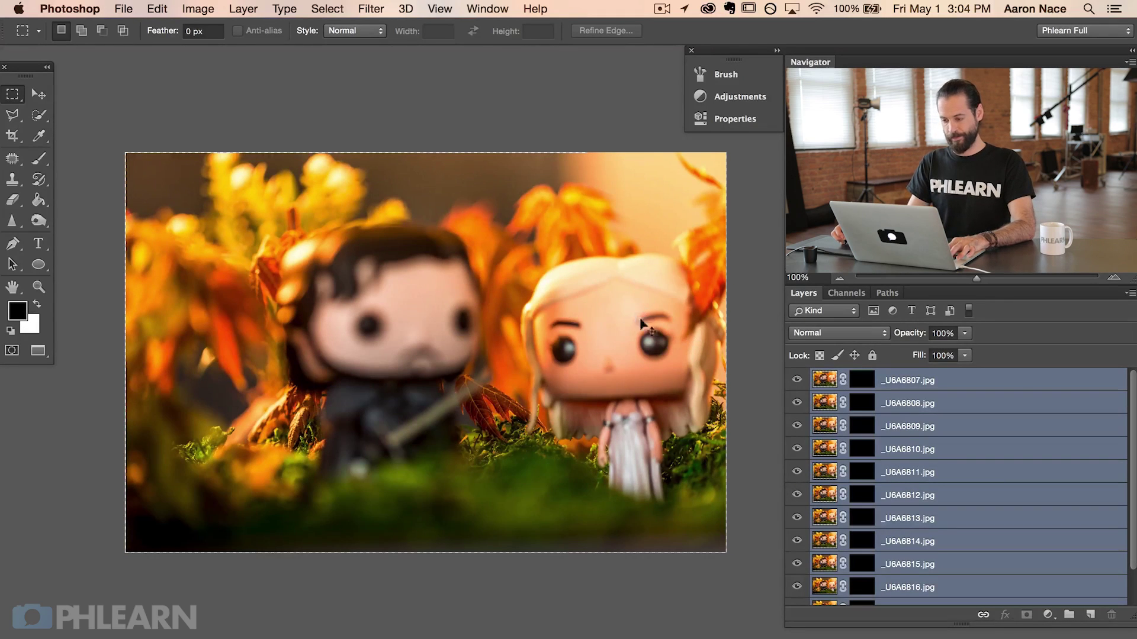
View the layer masks on their own one after another, from _U6A6807.jpg down to _U6A6816.jpg, to examine which areas each photo contributes.
{"action": "scroll", "coordinate": [645, 335], "scroll_direction": "right", "scroll_amount": 5}
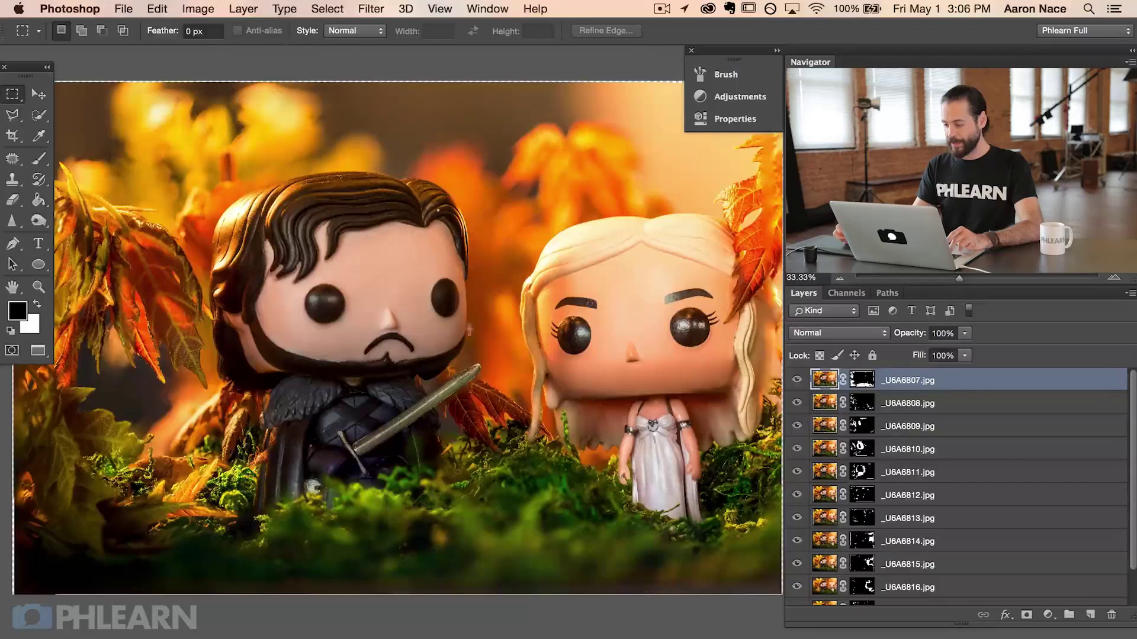
{"action": "left_click", "coordinate": [853, 385]}
{"action": "left_click", "coordinate": [858, 382], "text": "alt"}
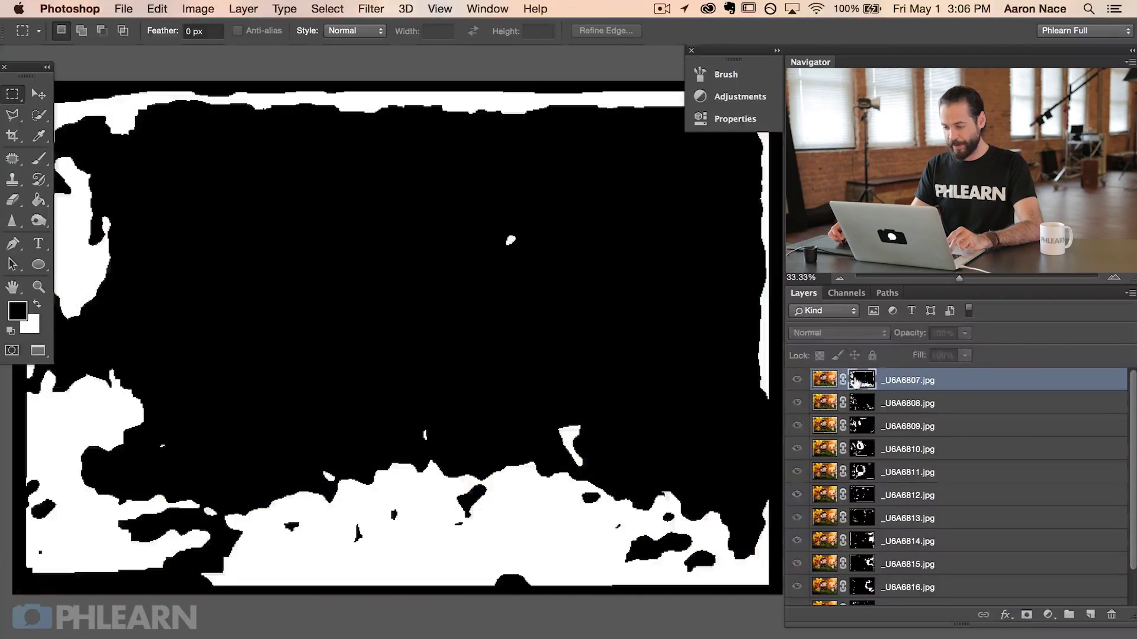
{"action": "left_click", "coordinate": [857, 402]}
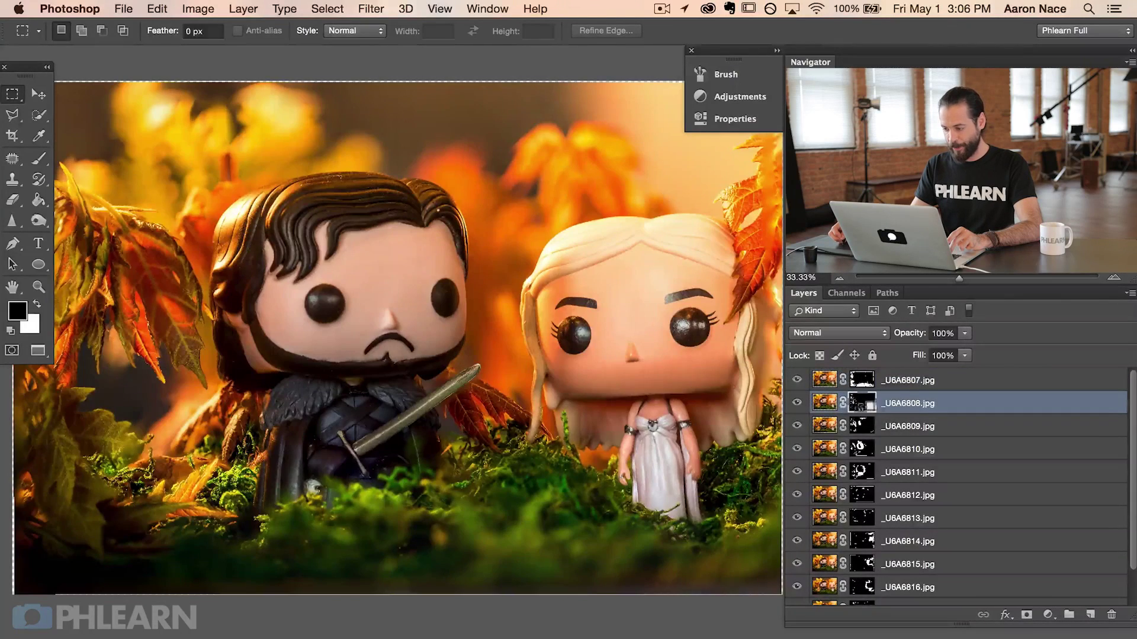
{"action": "left_click", "coordinate": [858, 404], "text": "alt"}
{"action": "left_click", "coordinate": [857, 405]}
{"action": "left_click", "coordinate": [862, 426], "text": "alt"}
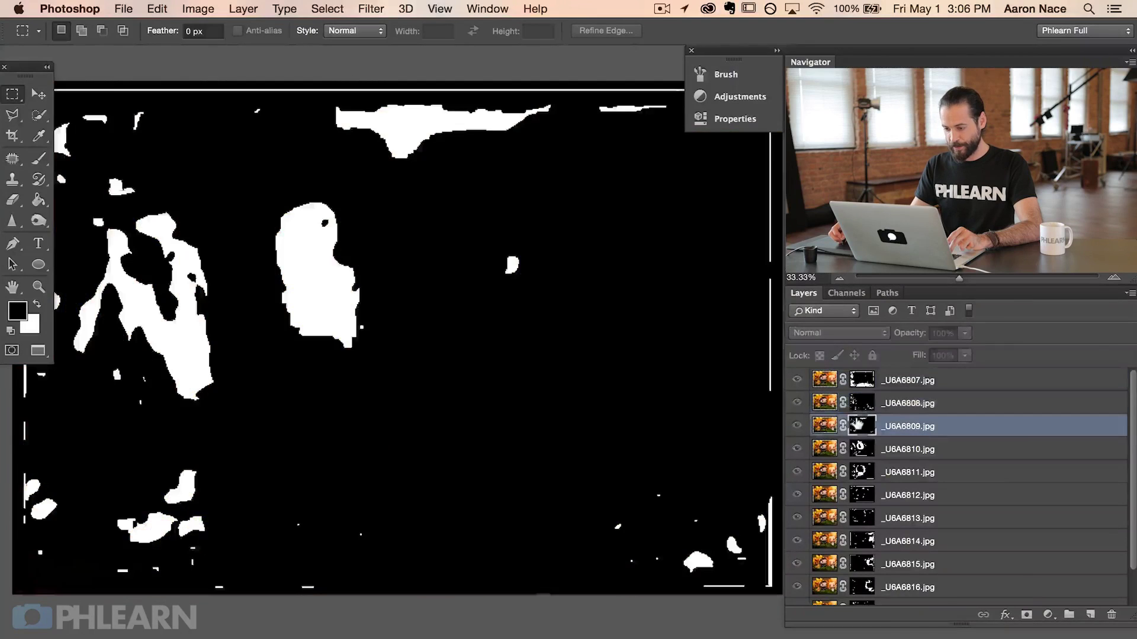
{"action": "left_click", "coordinate": [874, 435]}
{"action": "left_click", "coordinate": [861, 448], "text": "alt"}
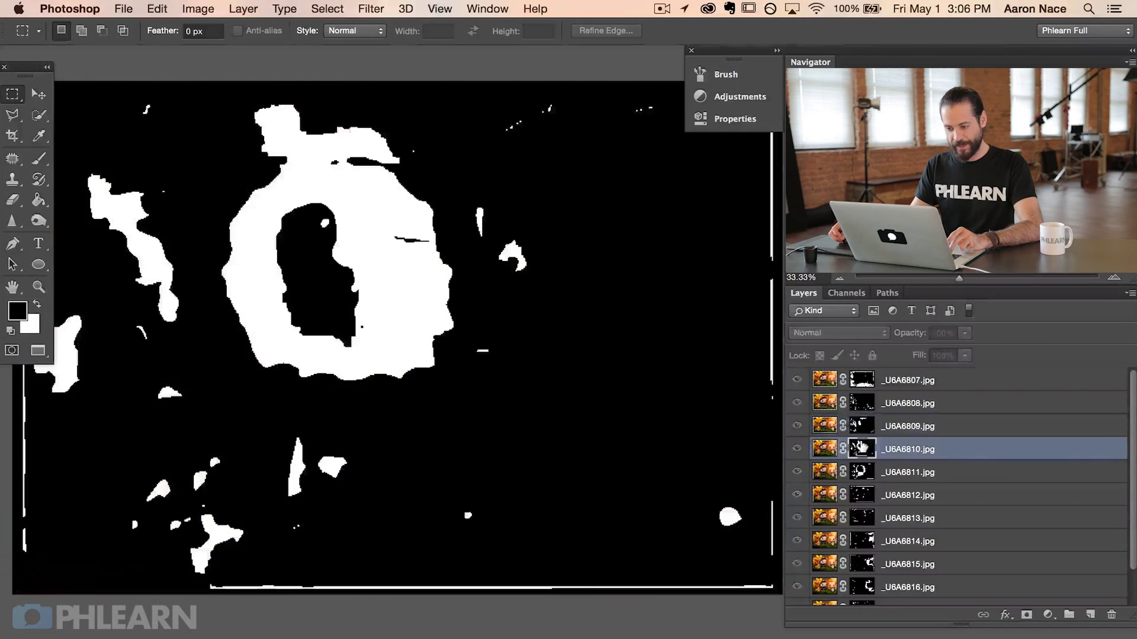
{"action": "left_click", "coordinate": [862, 448]}
{"action": "left_click", "coordinate": [860, 471], "text": "alt"}
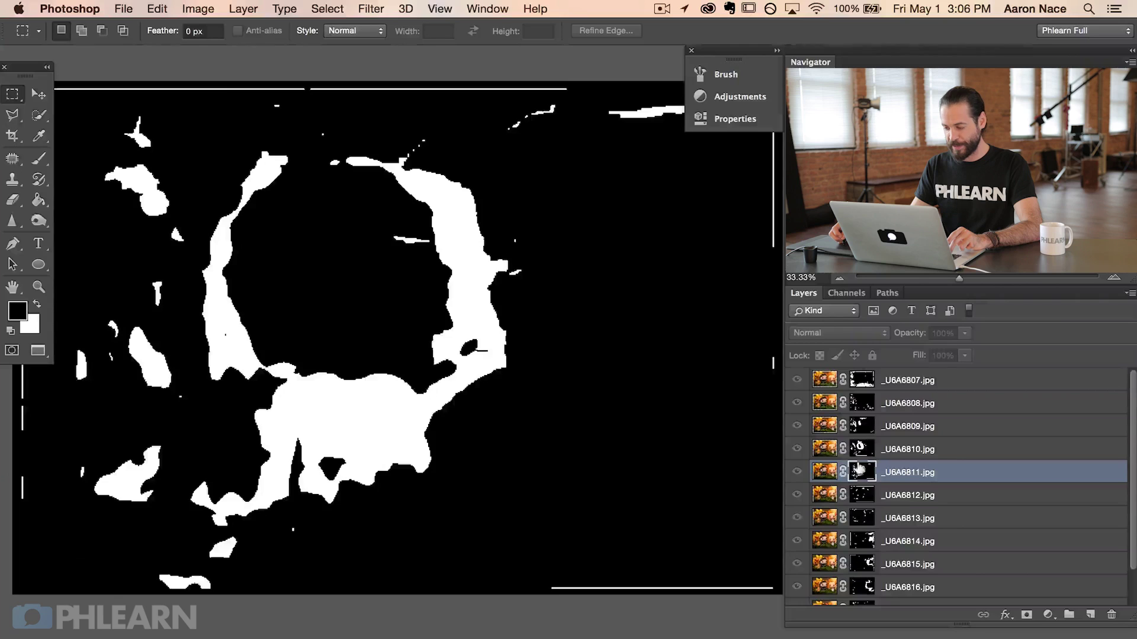
{"action": "left_click", "coordinate": [859, 471]}
{"action": "left_click", "coordinate": [859, 491], "text": "alt"}
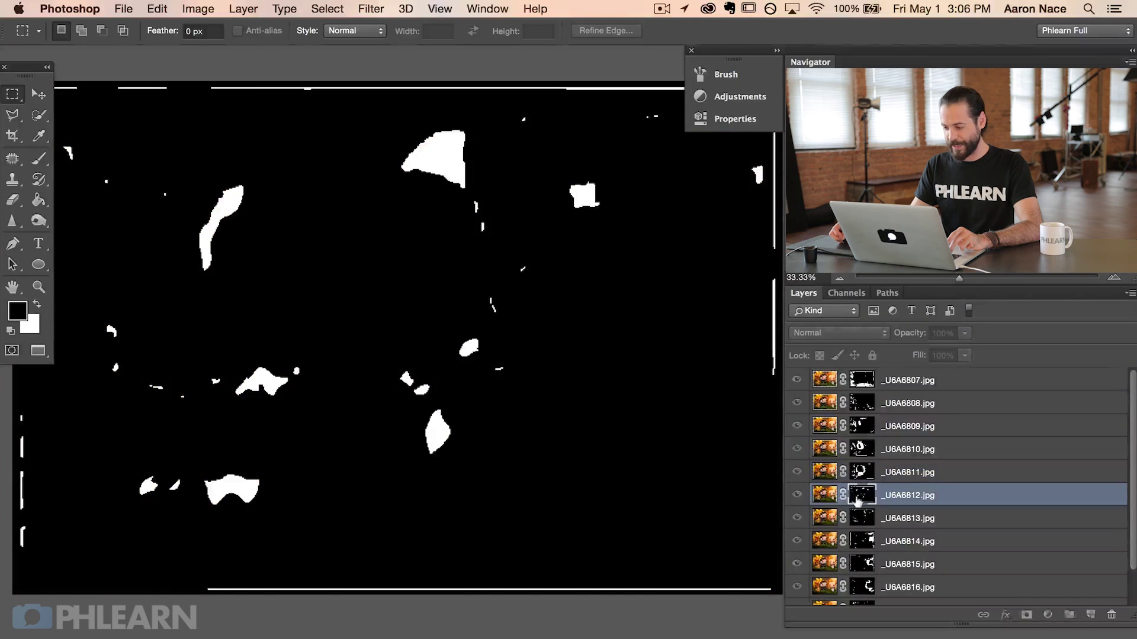
{"action": "left_click", "coordinate": [858, 496]}
{"action": "left_click", "coordinate": [859, 515], "text": "alt"}
{"action": "left_click", "coordinate": [866, 522]}
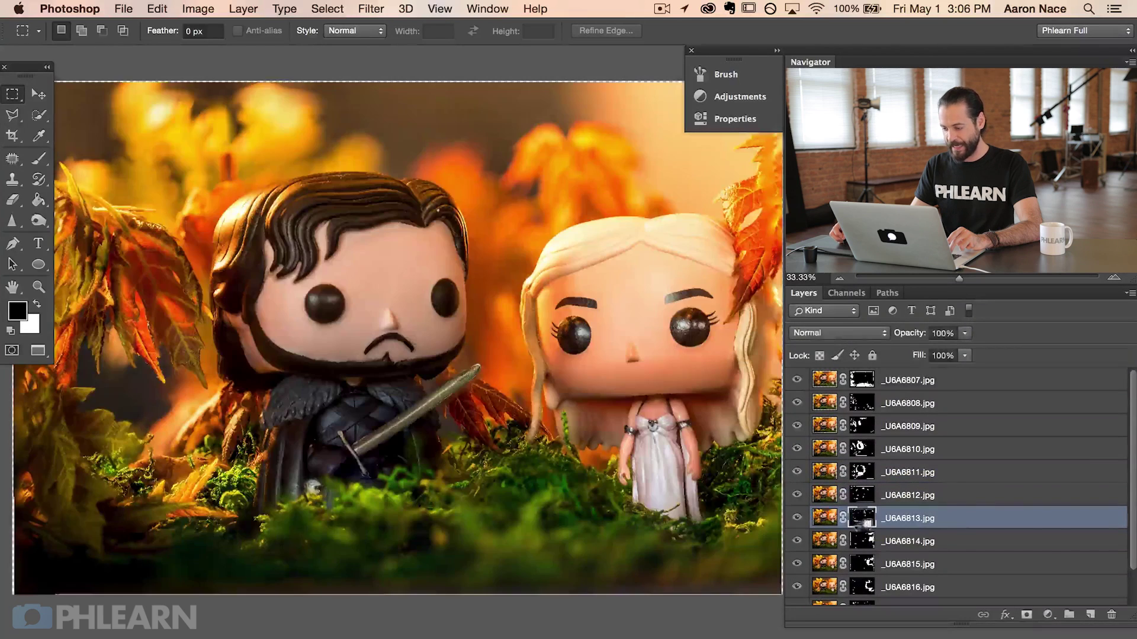
{"action": "left_click", "coordinate": [859, 539], "text": "alt"}
{"action": "left_click", "coordinate": [859, 539]}
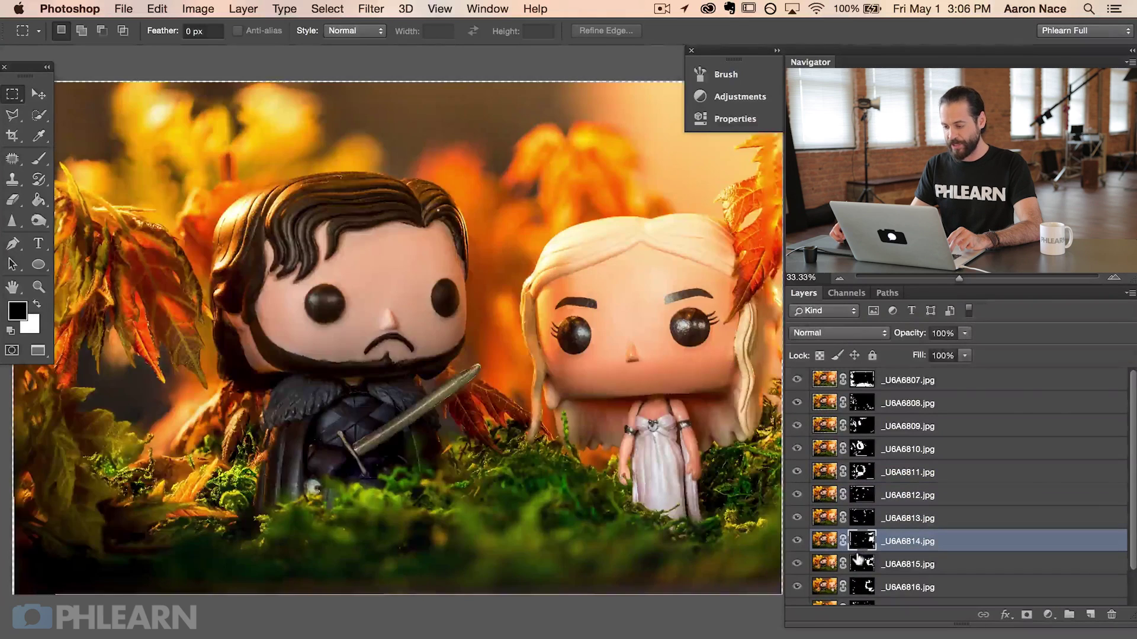
{"action": "left_click", "coordinate": [858, 560], "text": "alt"}
{"action": "left_click", "coordinate": [858, 559]}
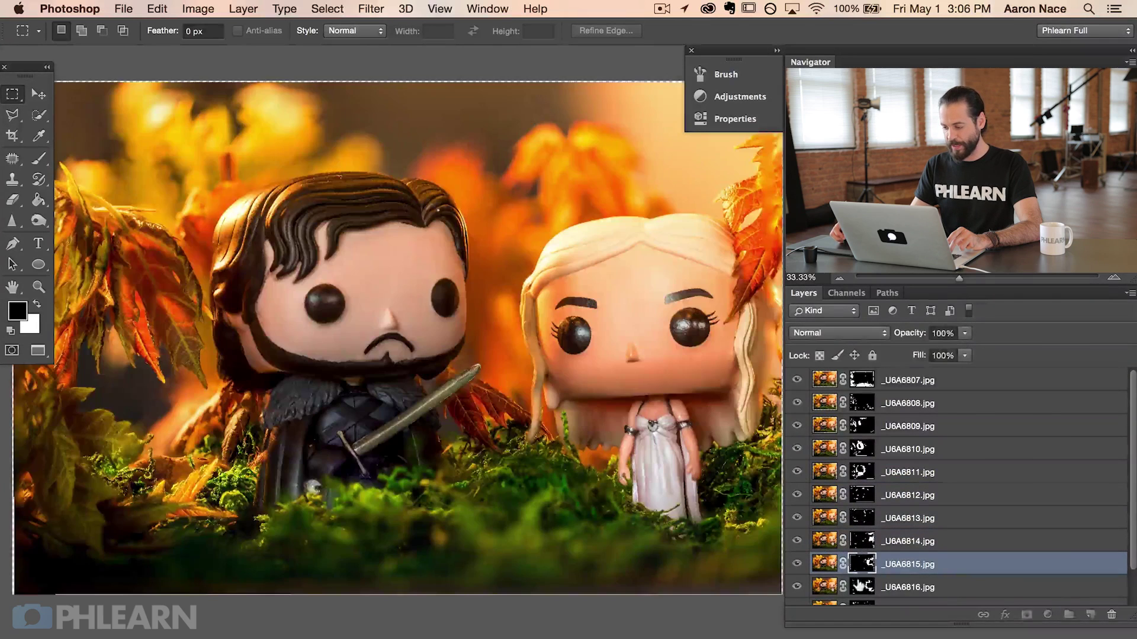
{"action": "left_click", "coordinate": [861, 585], "text": "alt"}
{"action": "left_click", "coordinate": [862, 585]}
Hide the layers from _U6A6807.jpg down to _U6A6813.jpg, and show them again one by one from the lowest up to examine the blend.
{"action": "left_click_drag", "start_coordinate": [797, 382], "coordinate": [799, 492]}
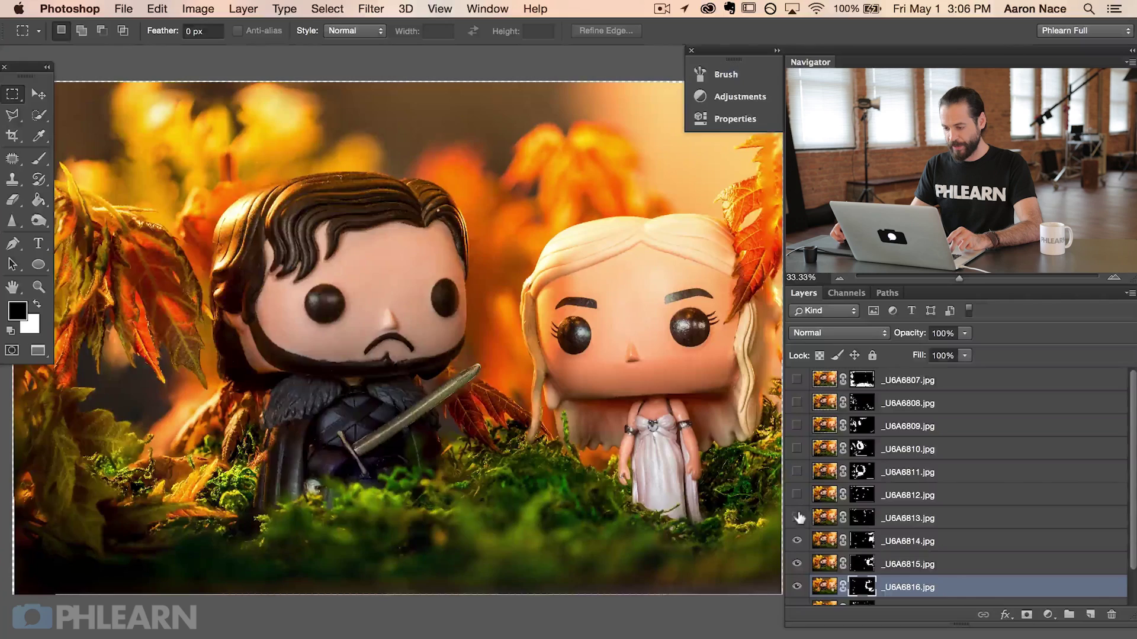
{"action": "left_click", "coordinate": [797, 517]}
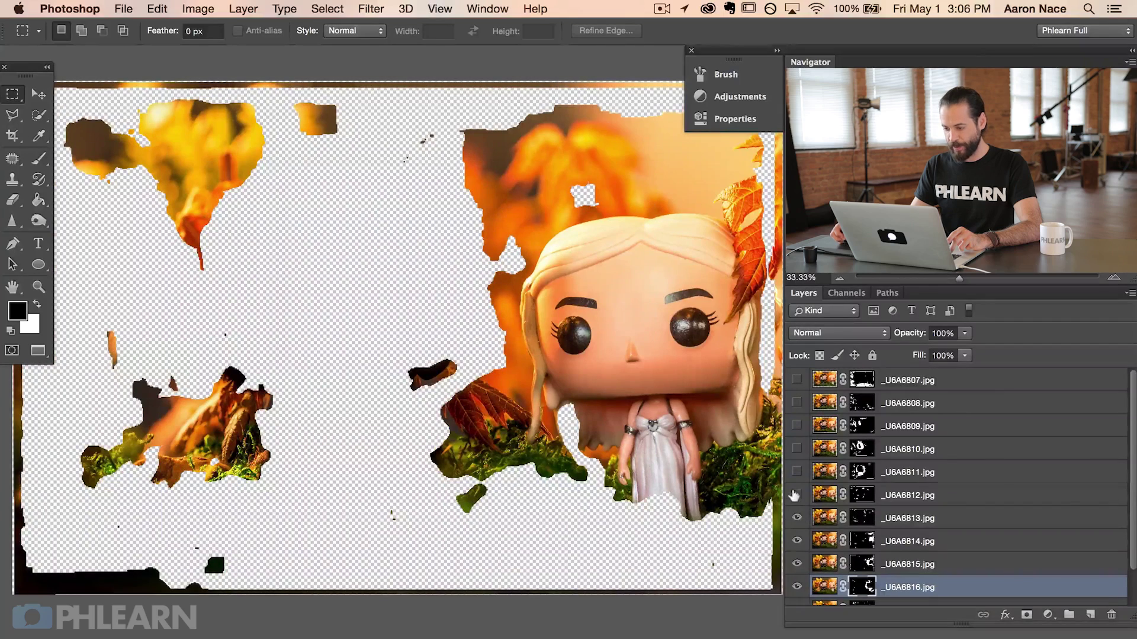
{"action": "left_click", "coordinate": [794, 495]}
{"action": "left_click", "coordinate": [796, 472]}
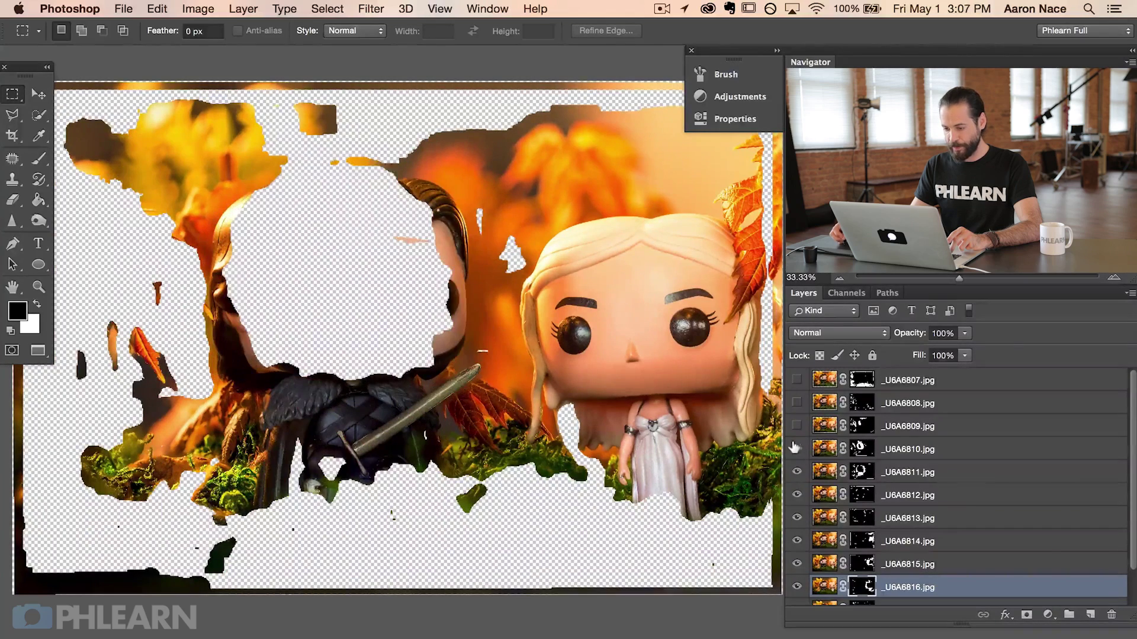
{"action": "left_click", "coordinate": [796, 449]}
{"action": "left_click", "coordinate": [797, 426]}
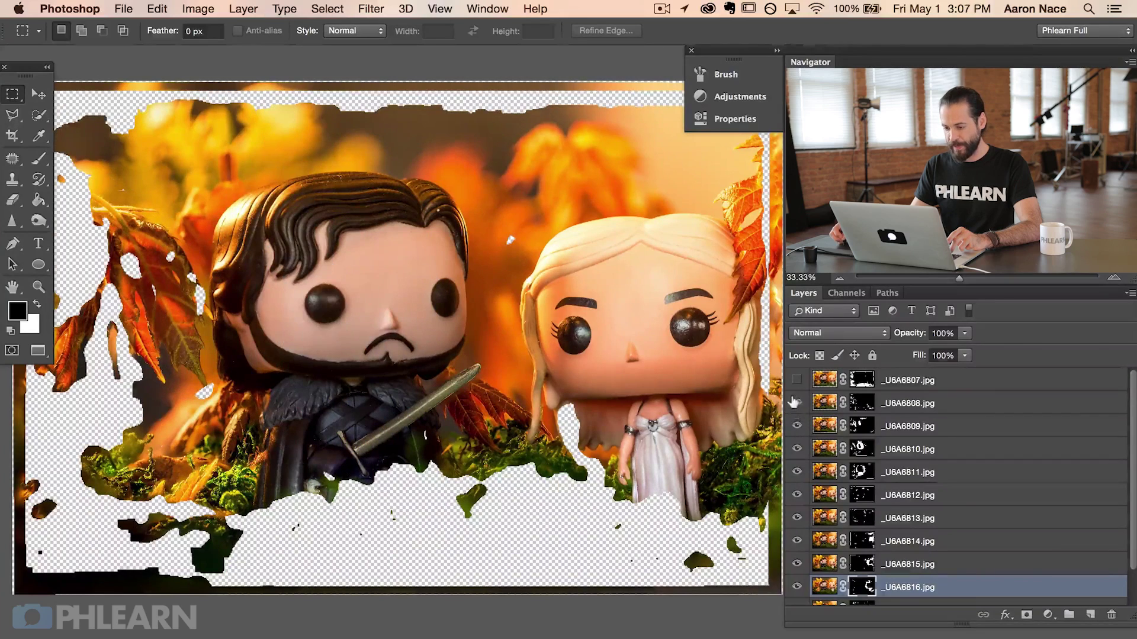
{"action": "left_click", "coordinate": [795, 403]}
{"action": "left_click", "coordinate": [795, 380]}
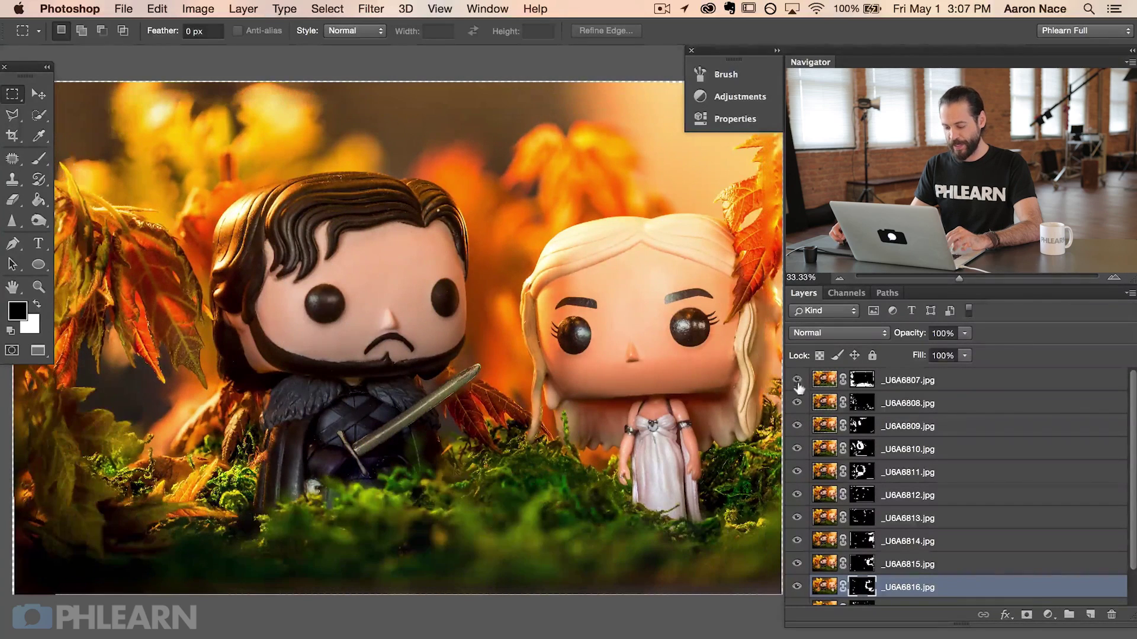
Display the blended image in full screen mode and enlarge it to examine the sharpness of both figurines.
{"action": "key", "text": "f"}
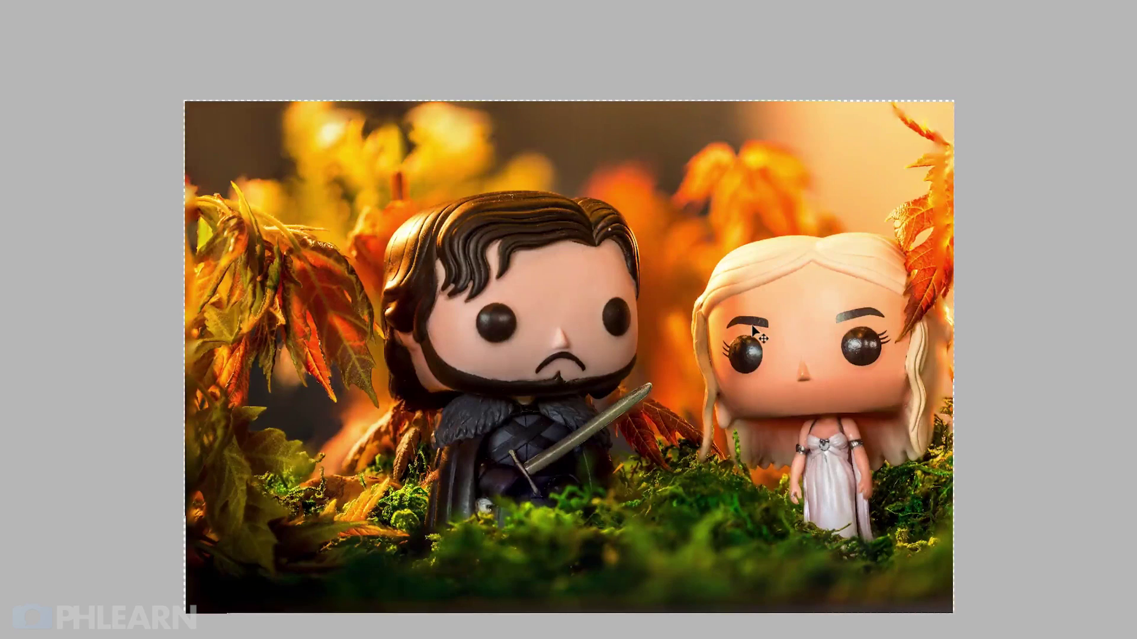
{"action": "key", "text": "ctrl+plus"}
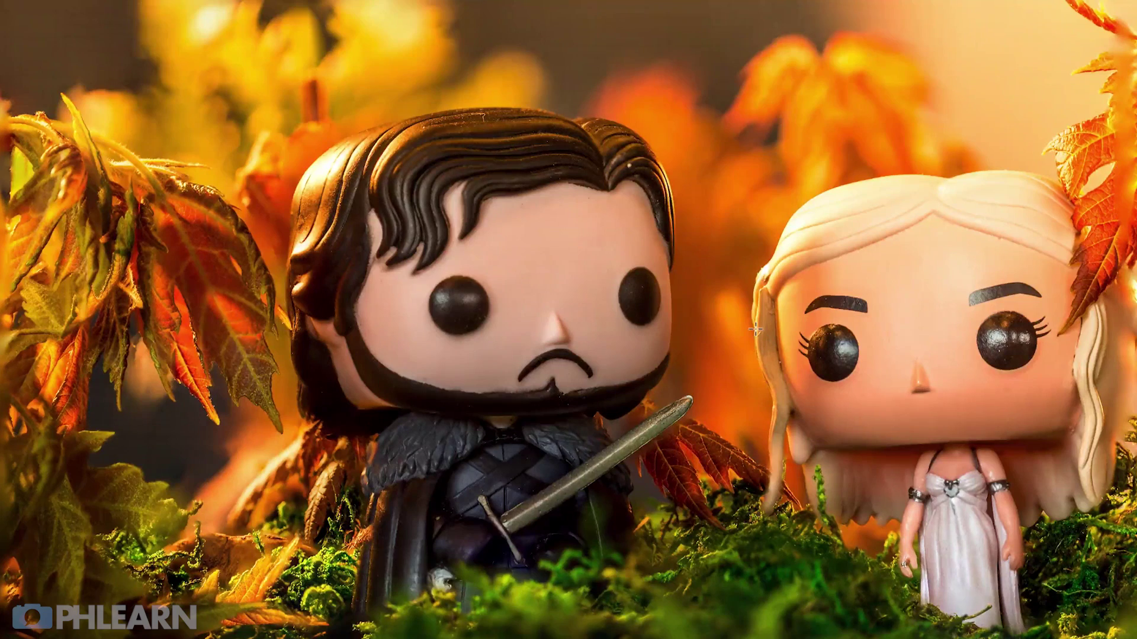